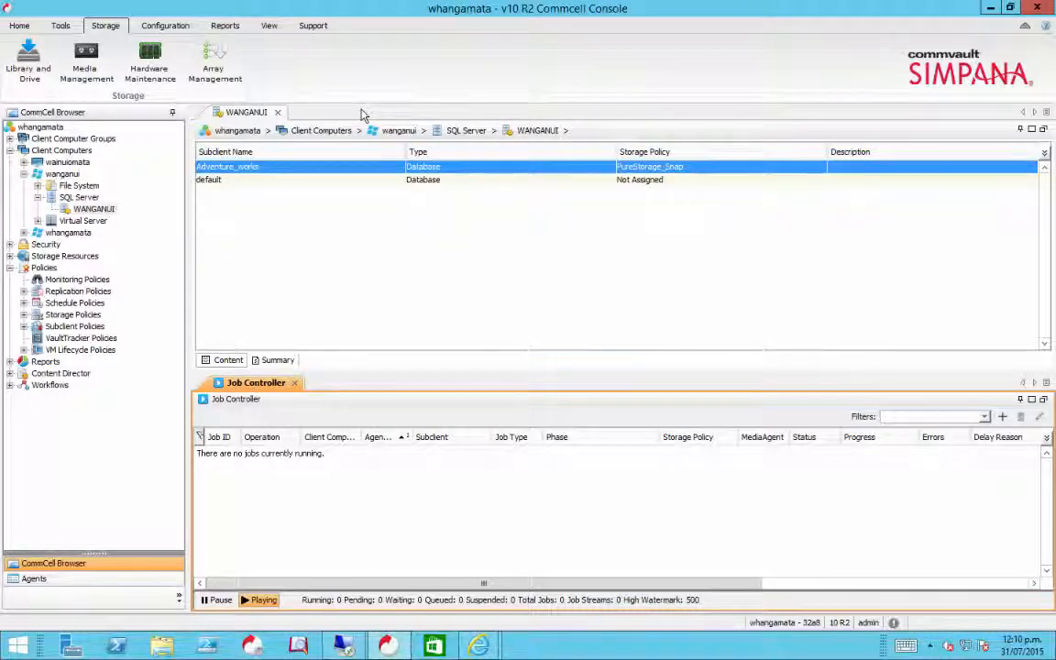
- Inspect the existing PURE Storage array's properties and its credential settings in Array Management, leaving them without changes
{"action": "left_click", "coordinate": [220, 75]}
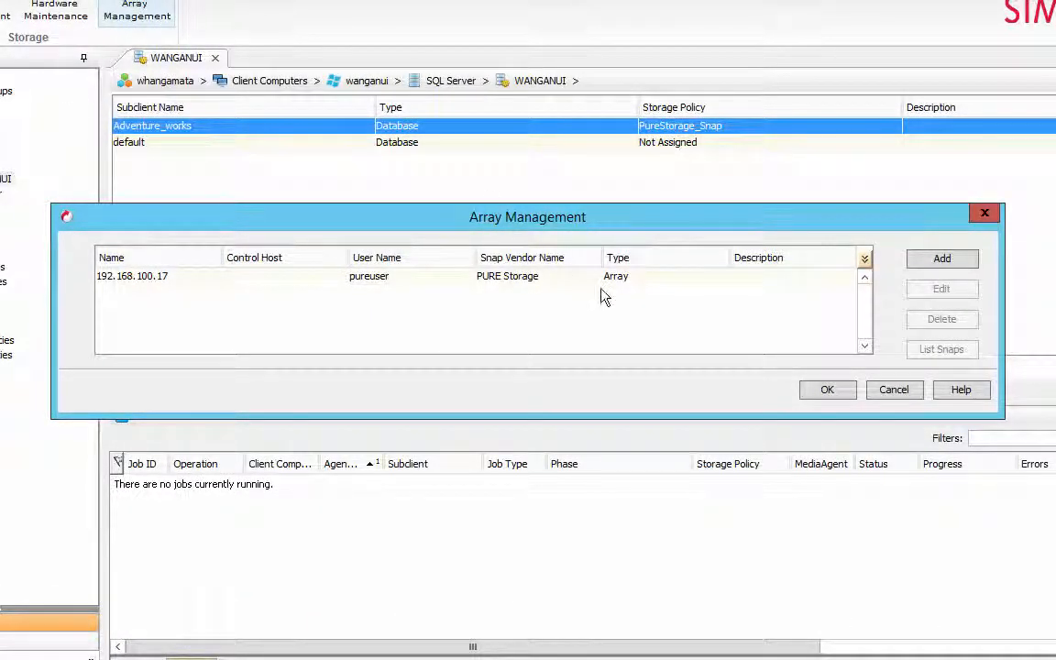
{"action": "left_click", "coordinate": [660, 277]}
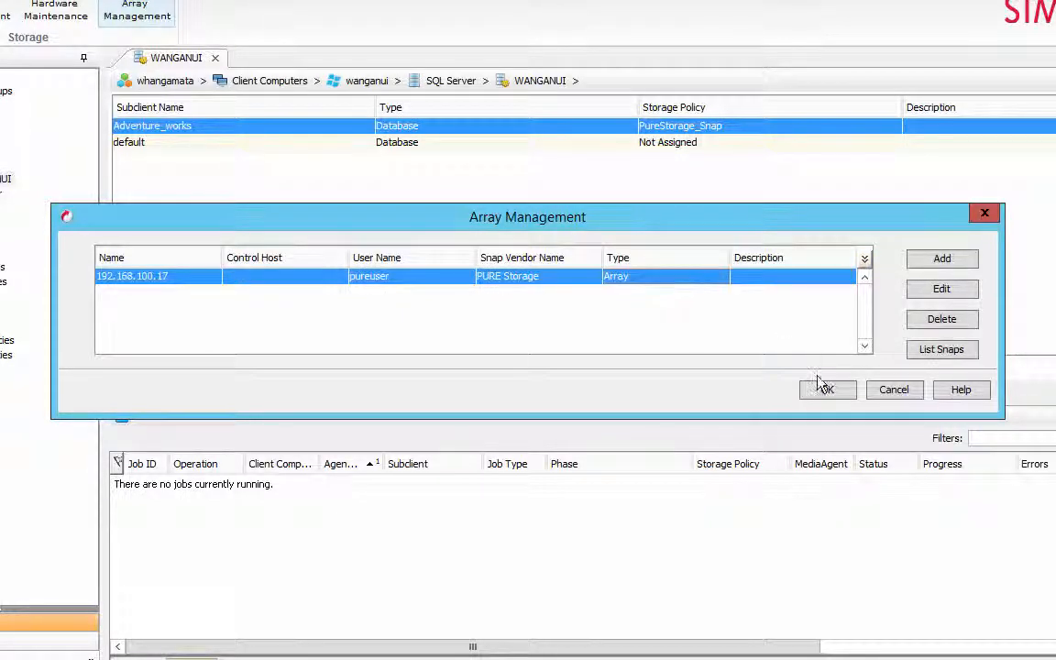
{"action": "left_click", "coordinate": [940, 290]}
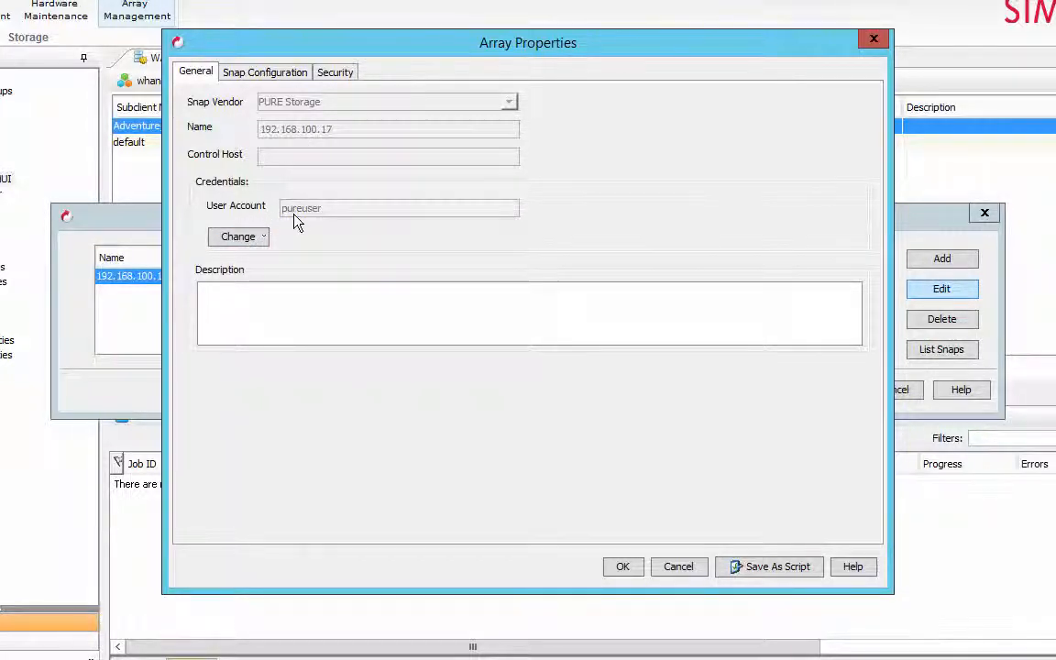
{"action": "left_click", "coordinate": [238, 236]}
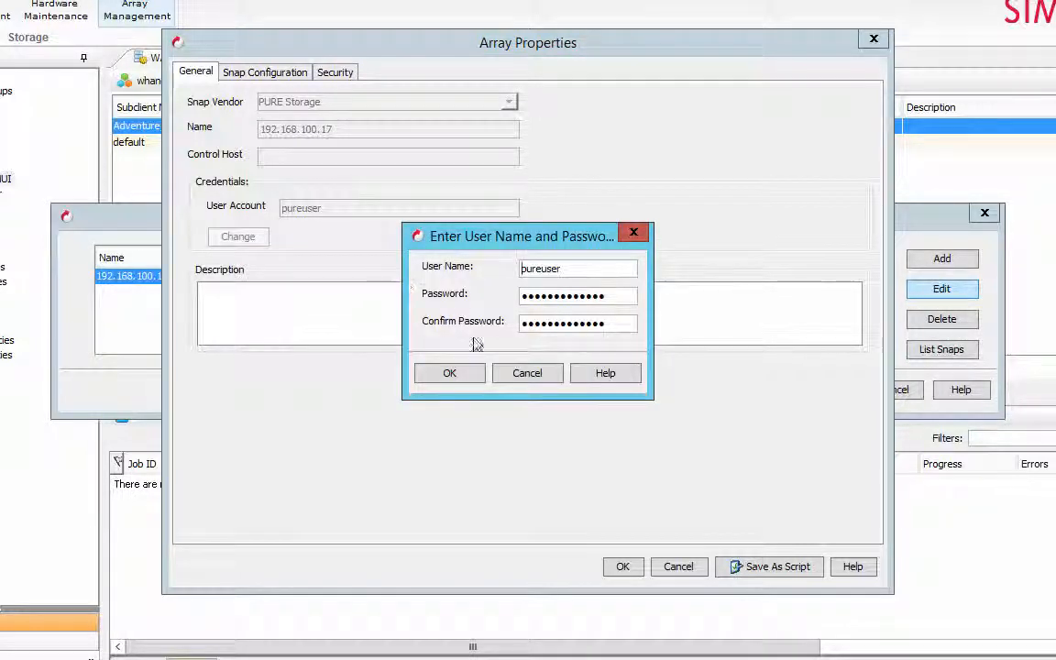
{"action": "left_click", "coordinate": [535, 376]}
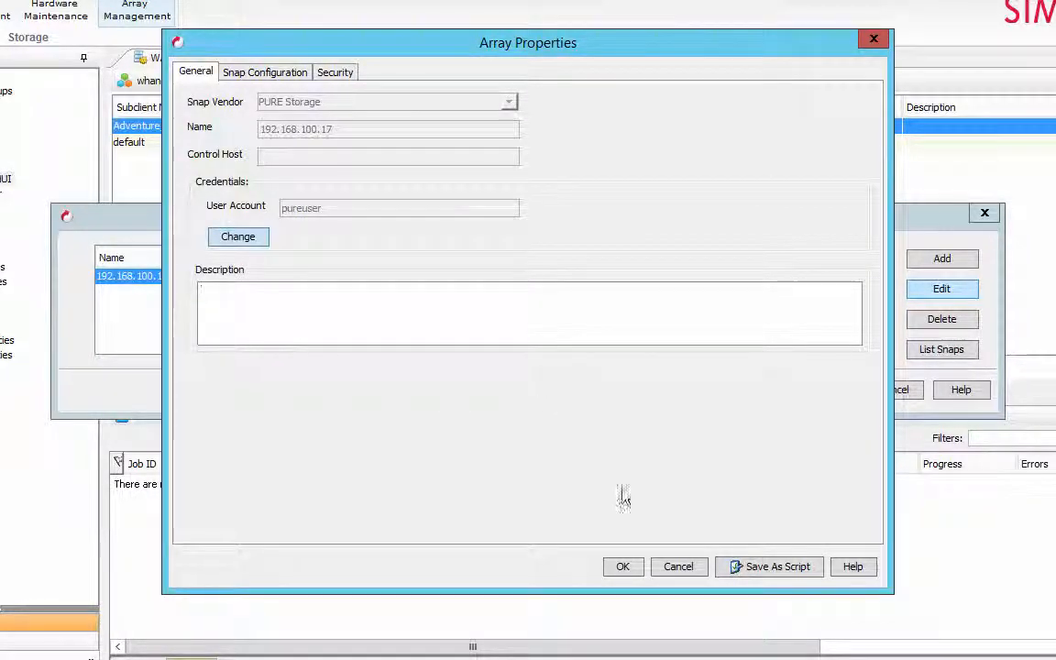
{"action": "left_click", "coordinate": [678, 568]}
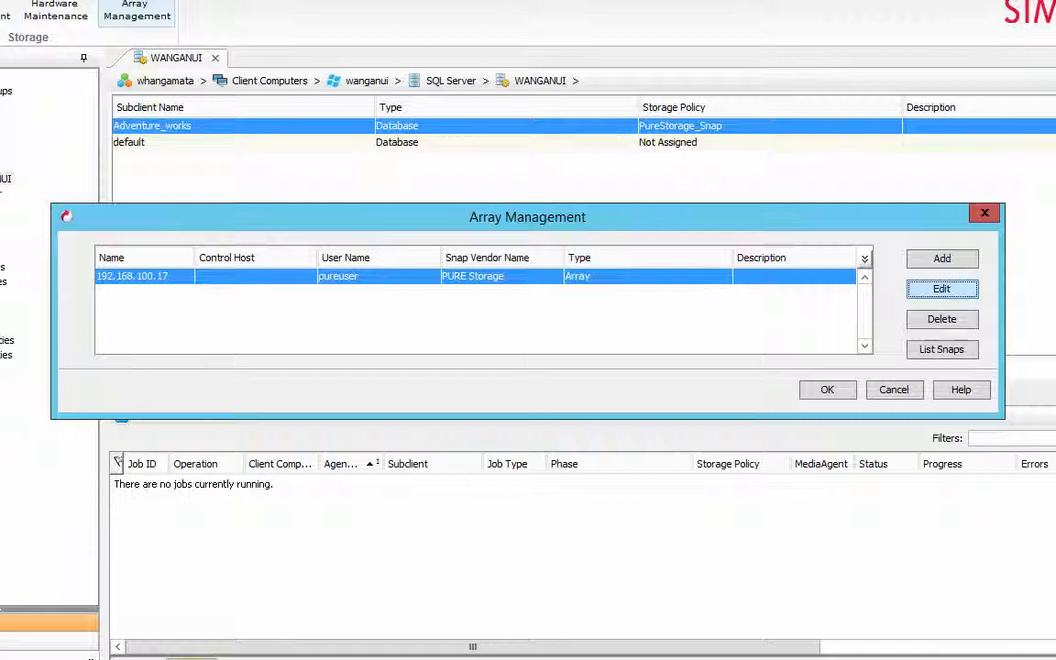
- Check the API token options for the array user in the Pure Storage web console, and close Array Management back in the Commcell Console
{"action": "left_click", "coordinate": [468, 659]}
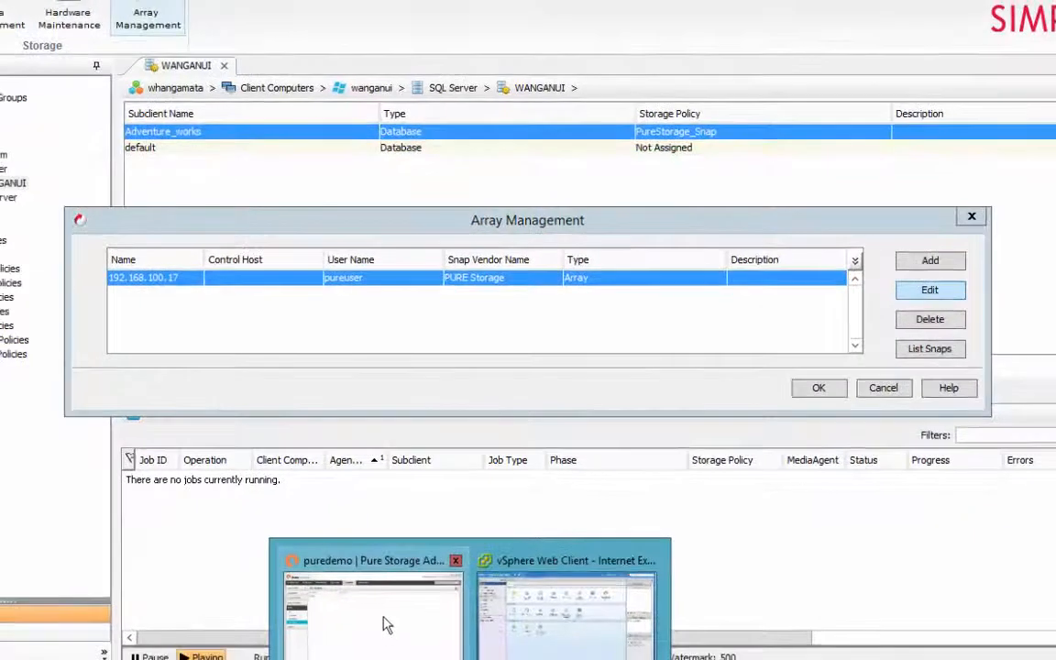
{"action": "left_click", "coordinate": [386, 624]}
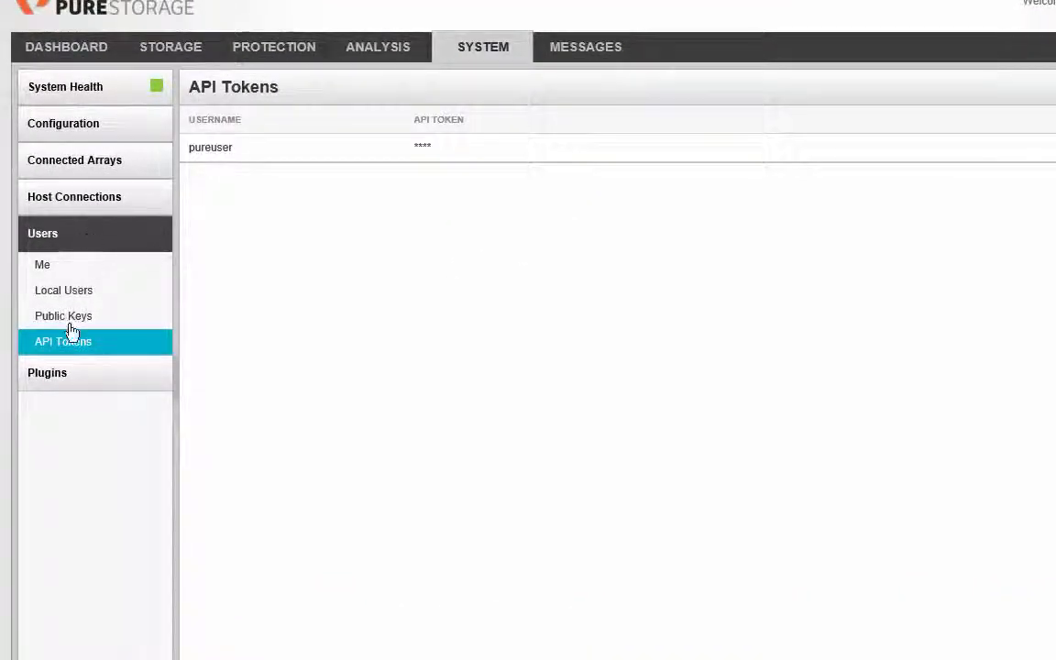
{"action": "mouse_move", "coordinate": [222, 150]}
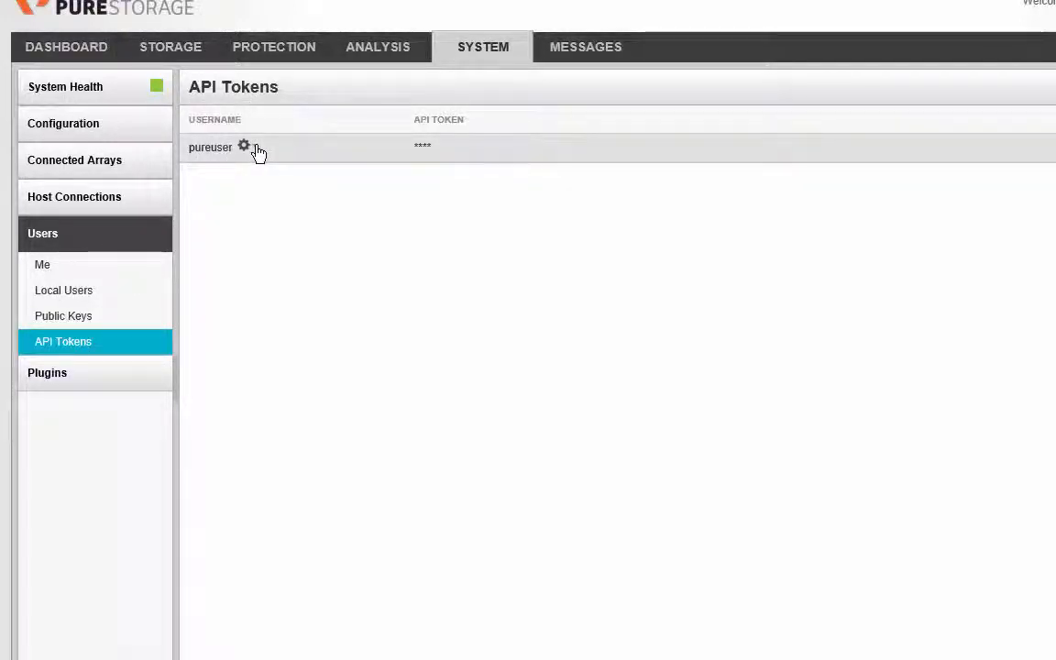
{"action": "left_click", "coordinate": [259, 153]}
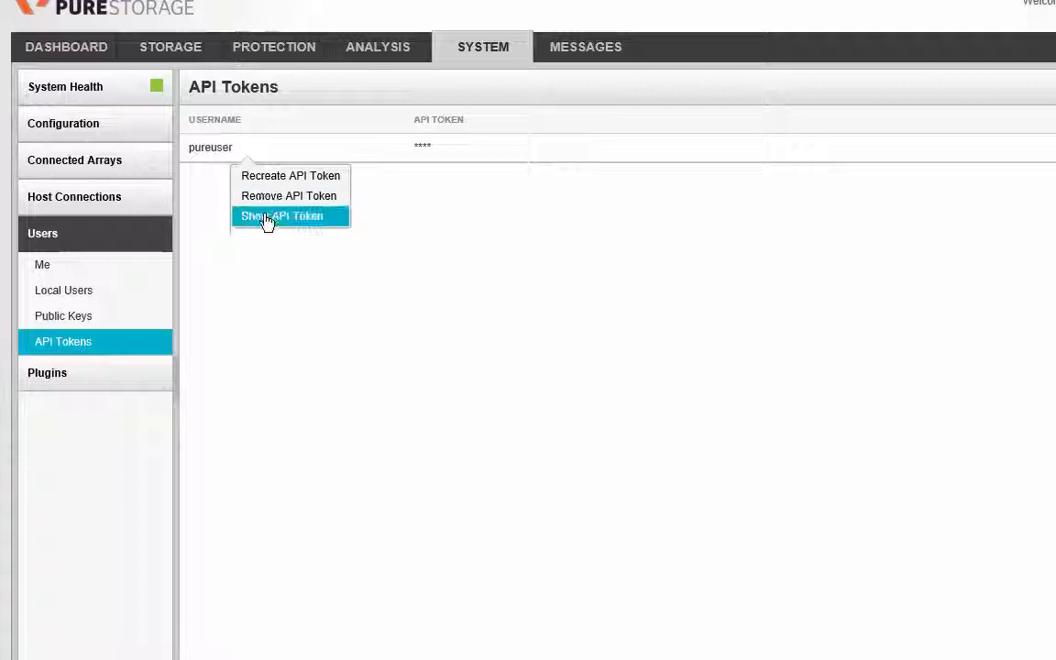
{"action": "left_click", "coordinate": [330, 290]}
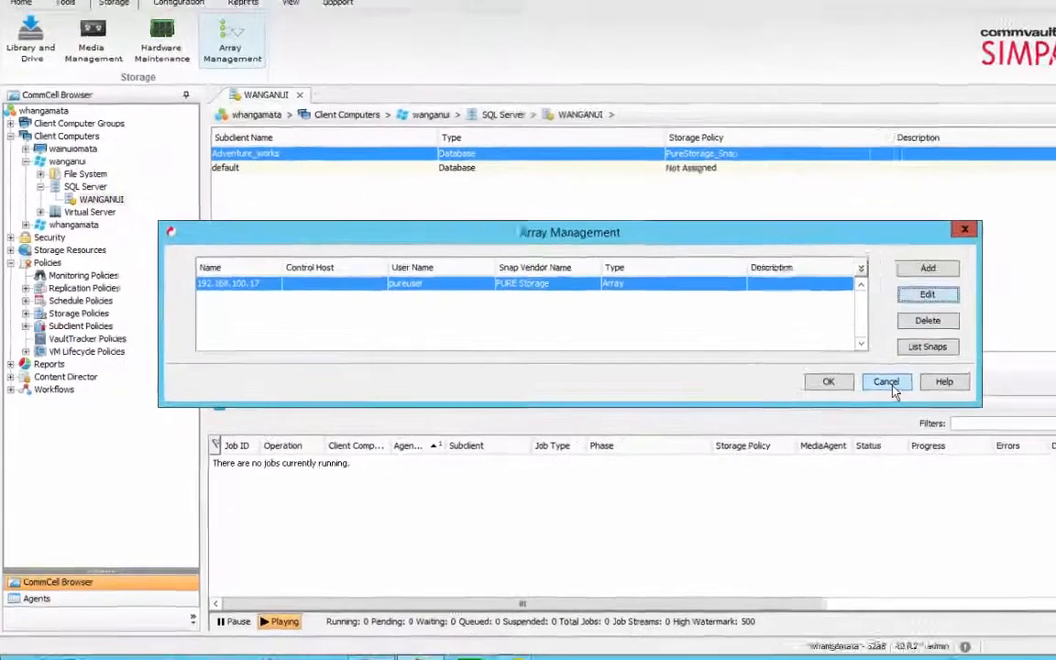
{"action": "left_click", "coordinate": [1026, 389]}
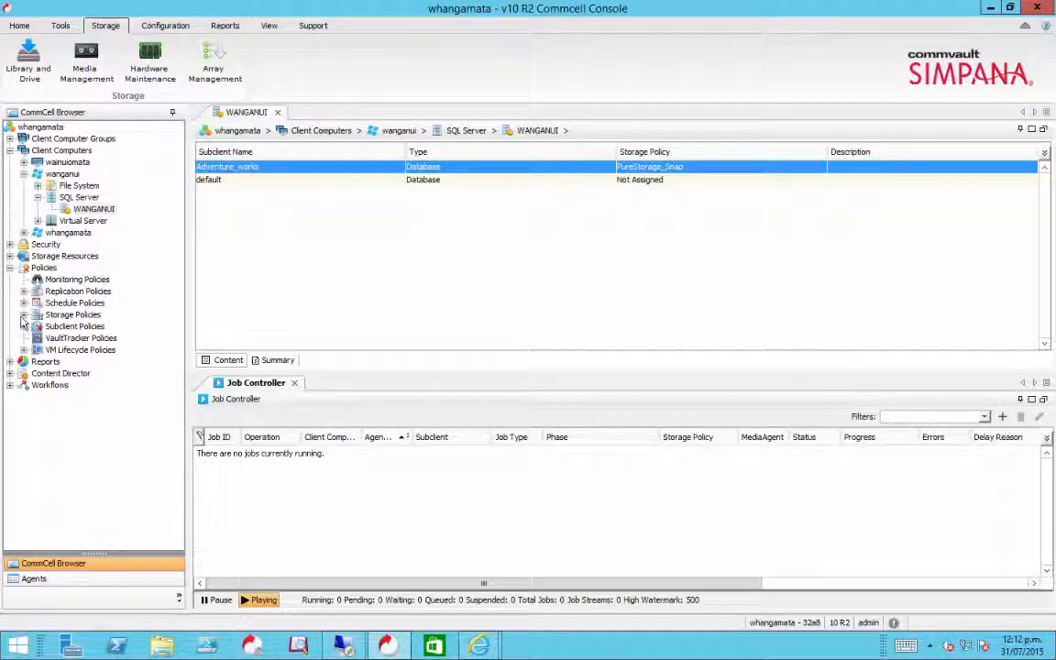
- Display the copies of the PureStorage_Snap storage policy
{"action": "left_click", "coordinate": [23, 314]}
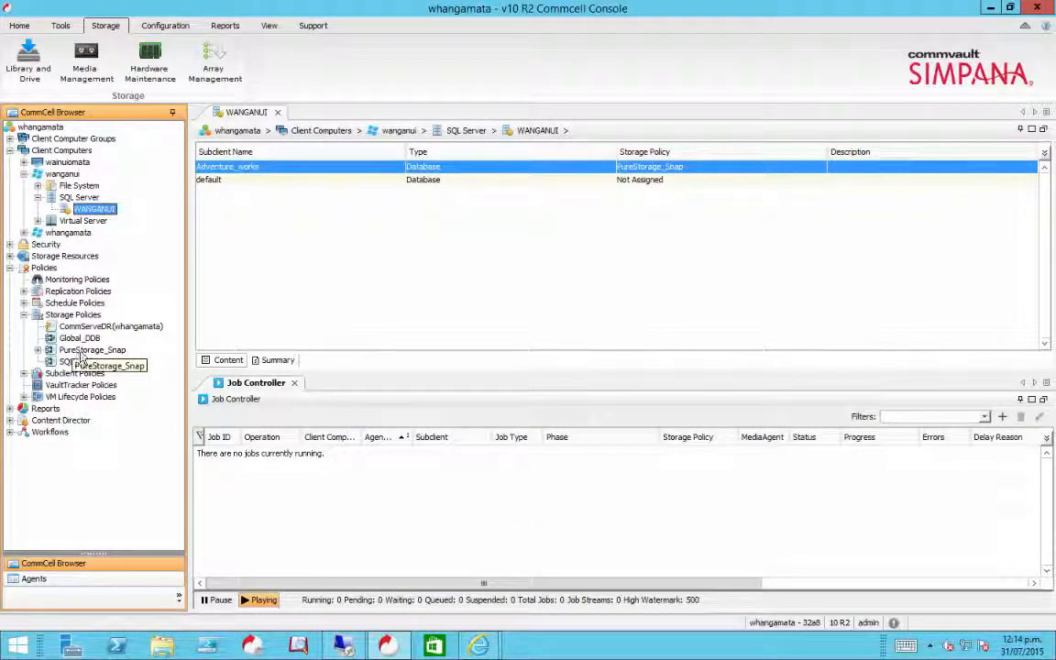
{"action": "double_click", "coordinate": [81, 351]}
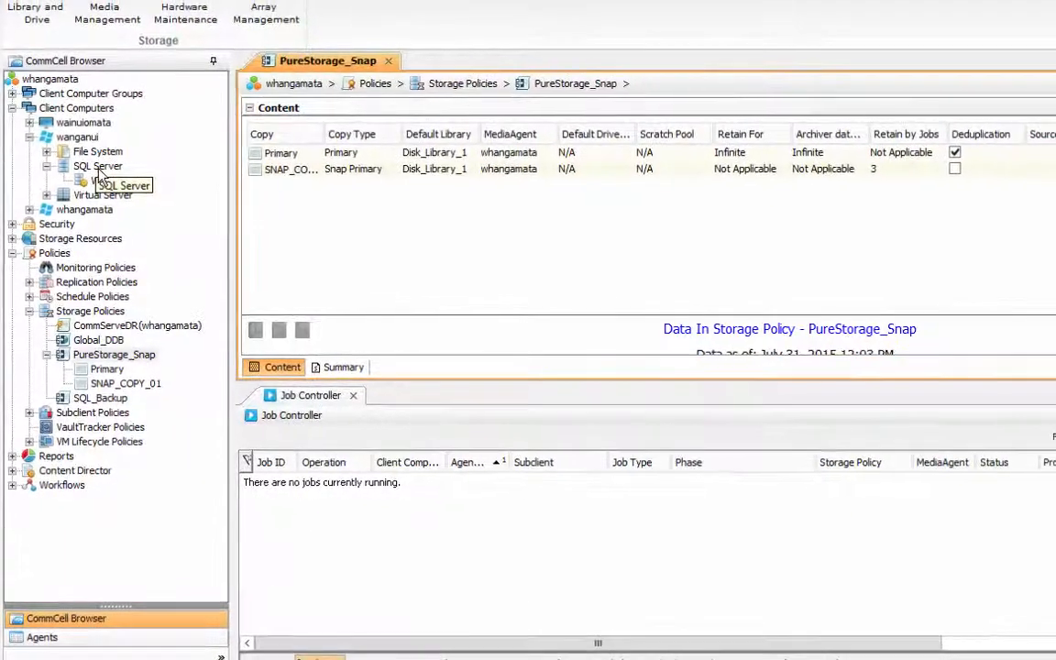
- Show the subclients of the WANGANUI instance under the wanganui client's SQL Server agent
{"action": "left_click", "coordinate": [98, 165]}
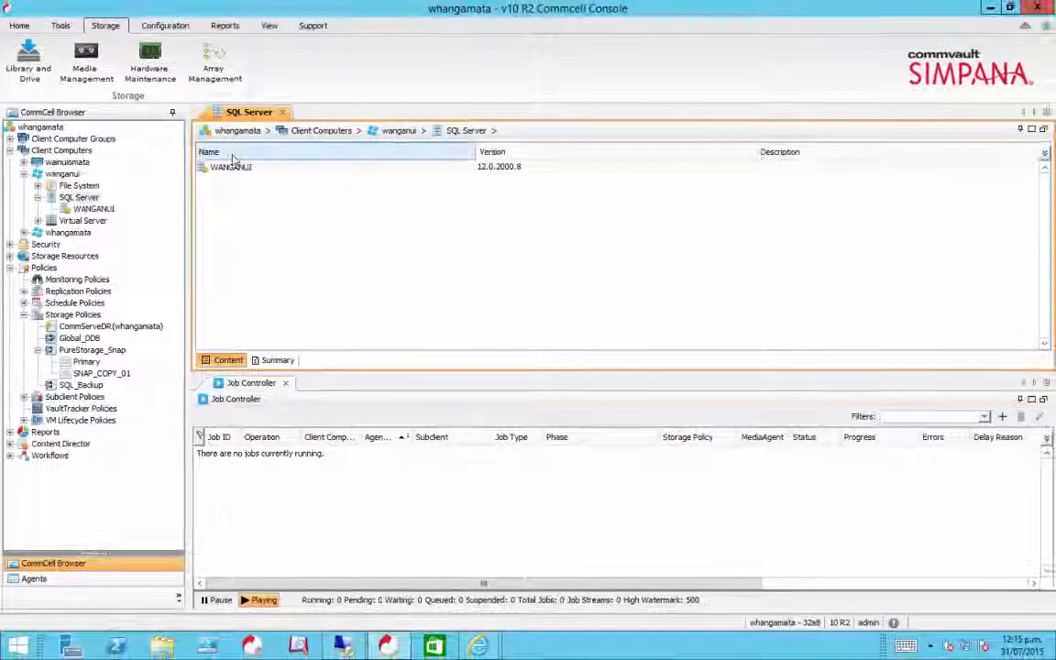
{"action": "left_click", "coordinate": [93, 209]}
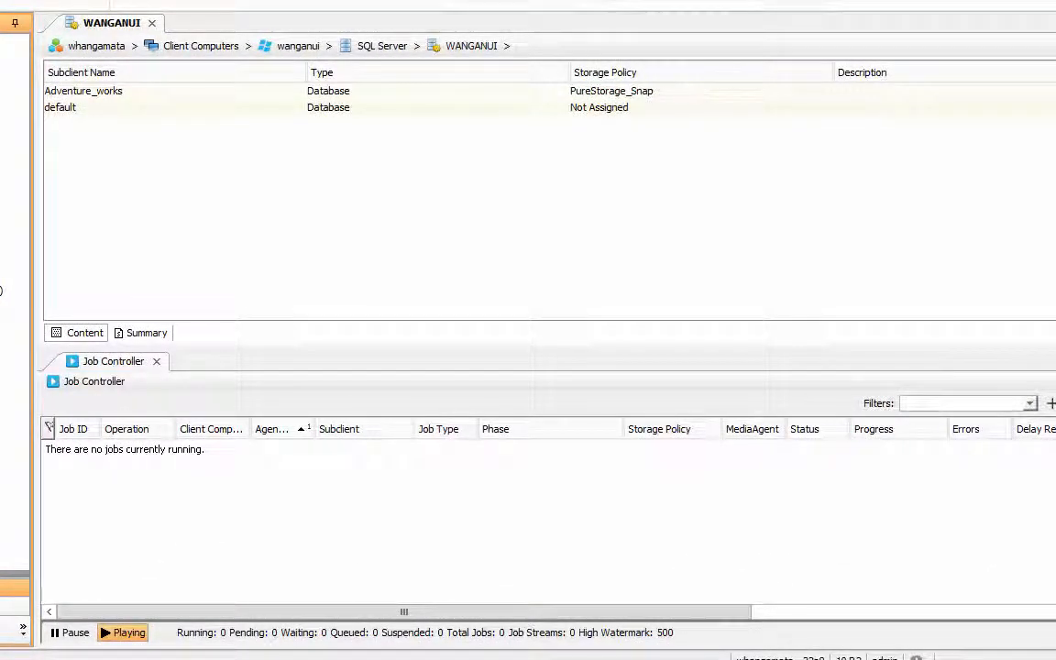
{"action": "left_click", "coordinate": [382, 46]}
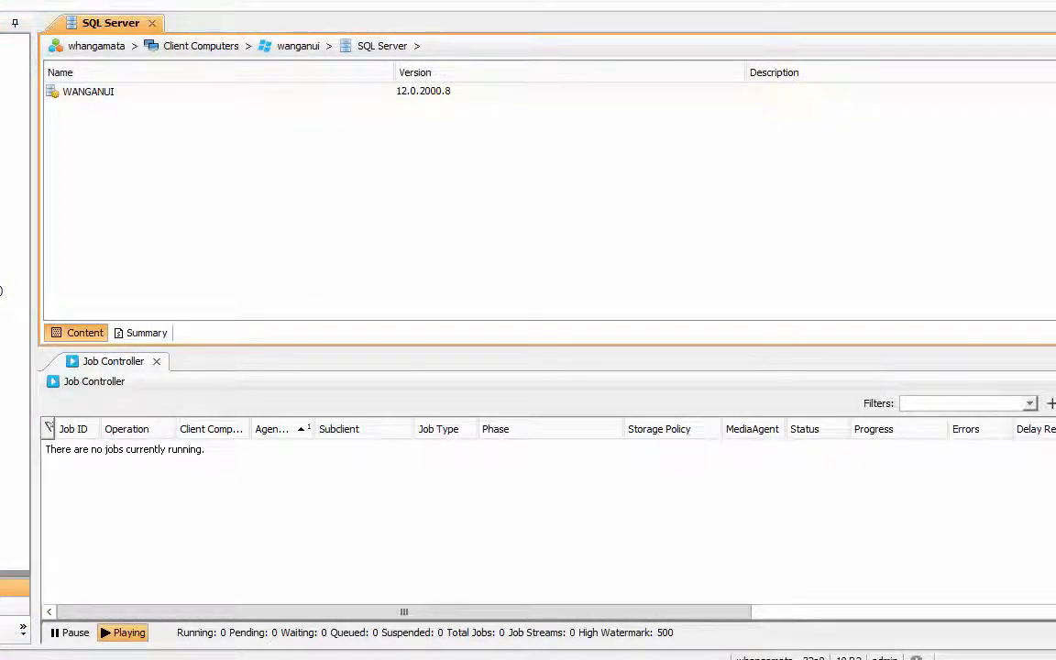
{"action": "left_click", "coordinate": [7, 275]}
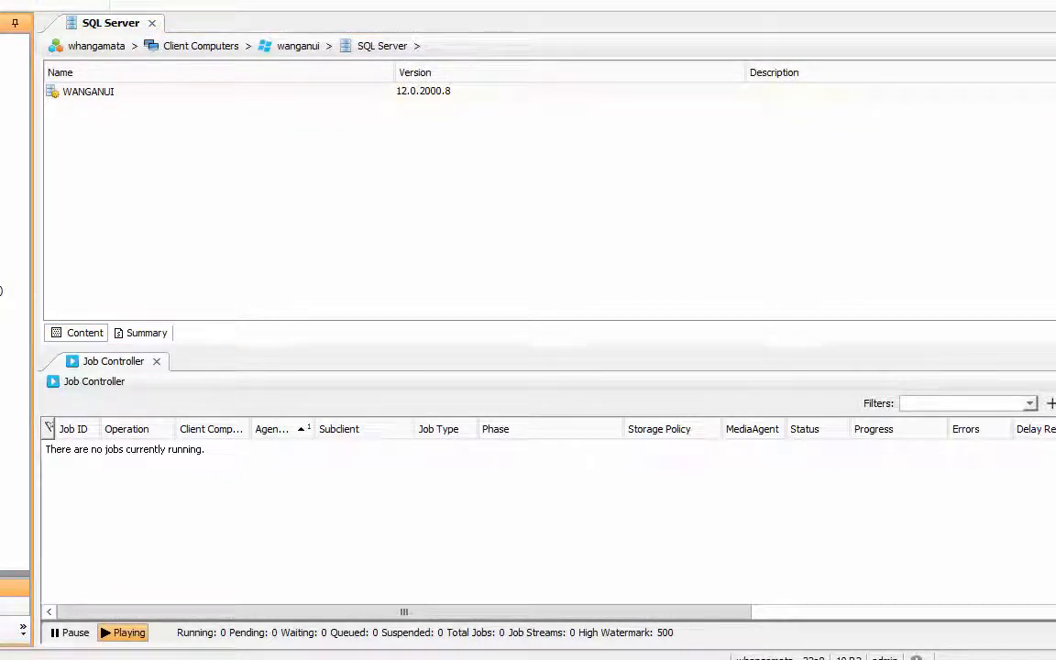
{"action": "double_click", "coordinate": [88, 91]}
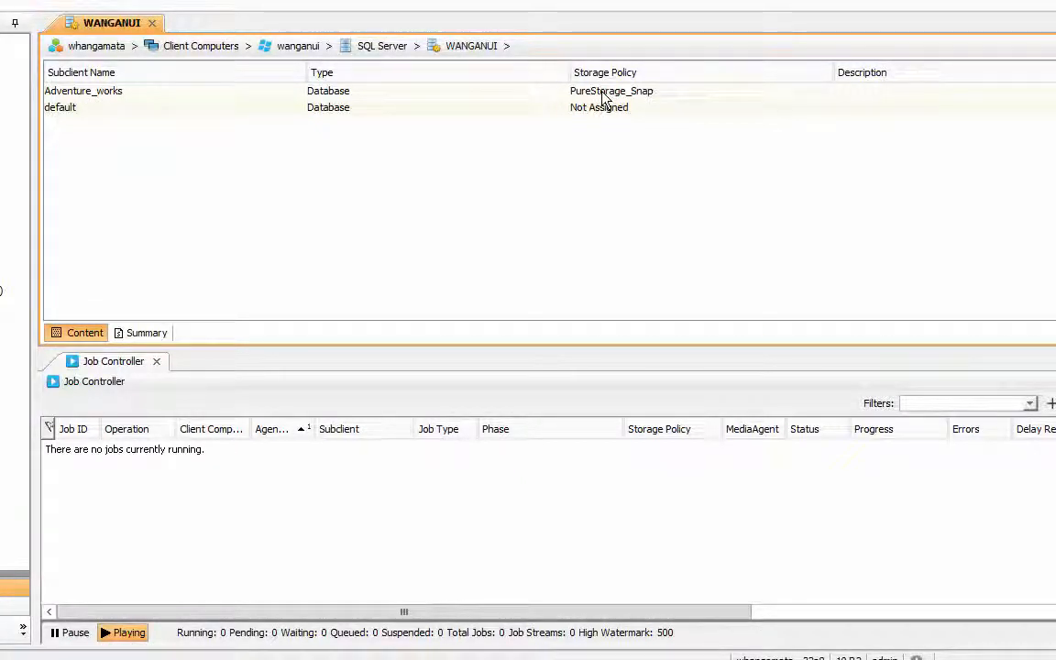
- Run an immediate full backup of the Adventure_works subclient with a log backup started after the successful backup
{"action": "left_click", "coordinate": [65, 94]}
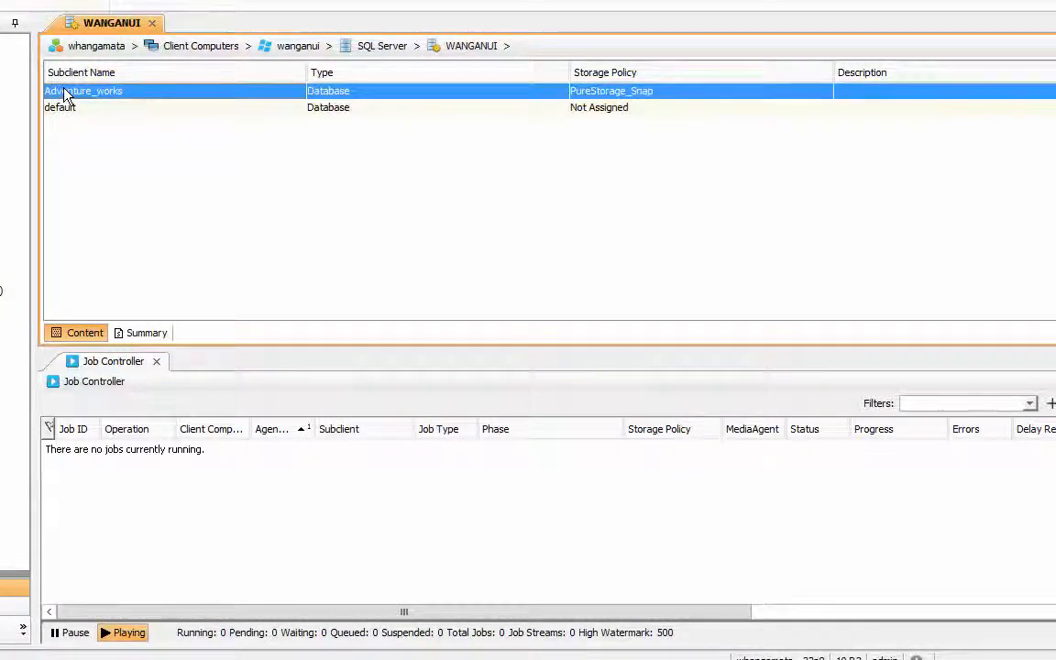
{"action": "right_click", "coordinate": [64, 94]}
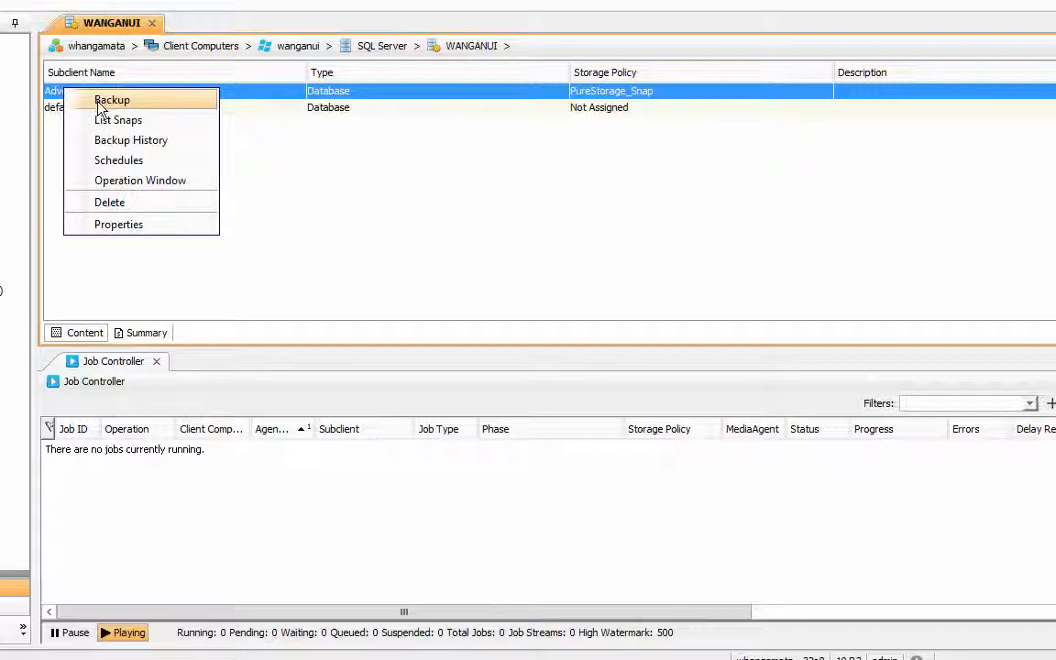
{"action": "left_click", "coordinate": [108, 101]}
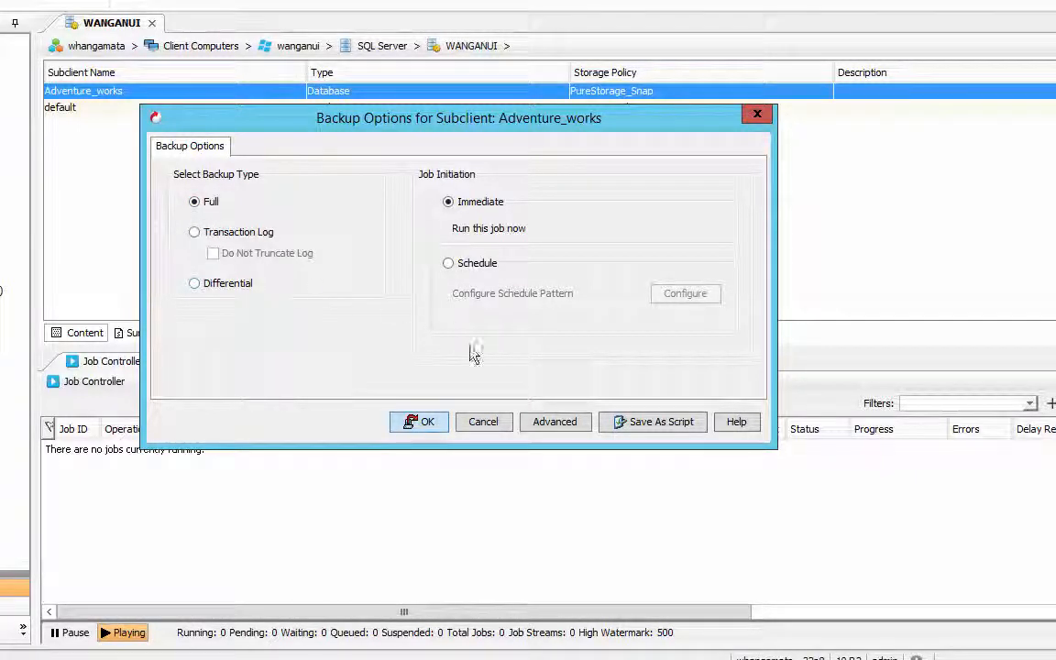
{"action": "left_click", "coordinate": [553, 422]}
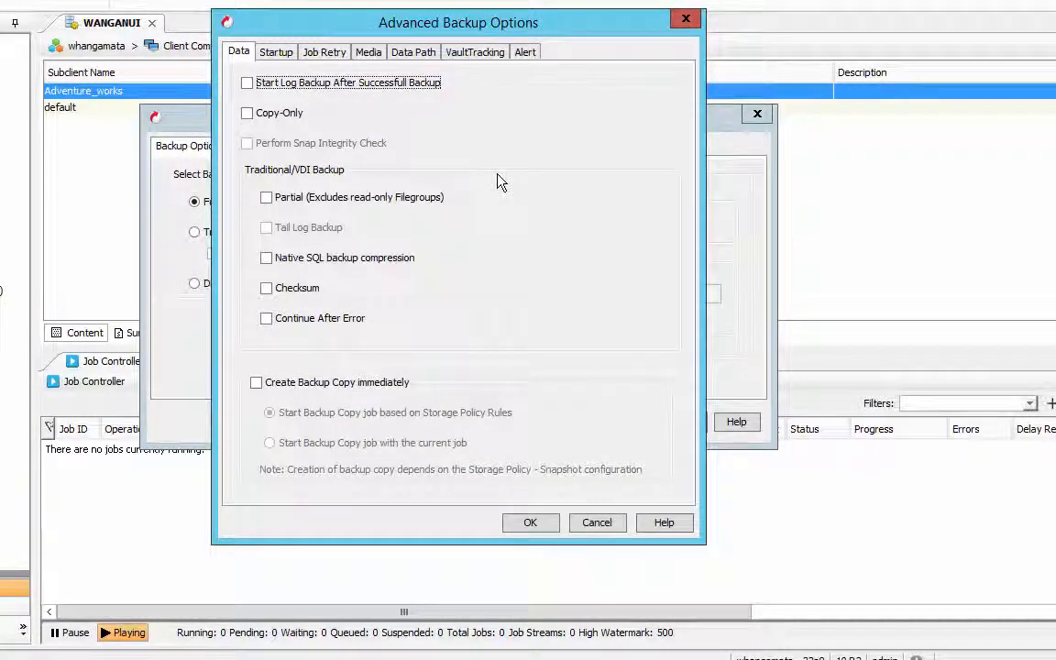
{"action": "left_click", "coordinate": [248, 83]}
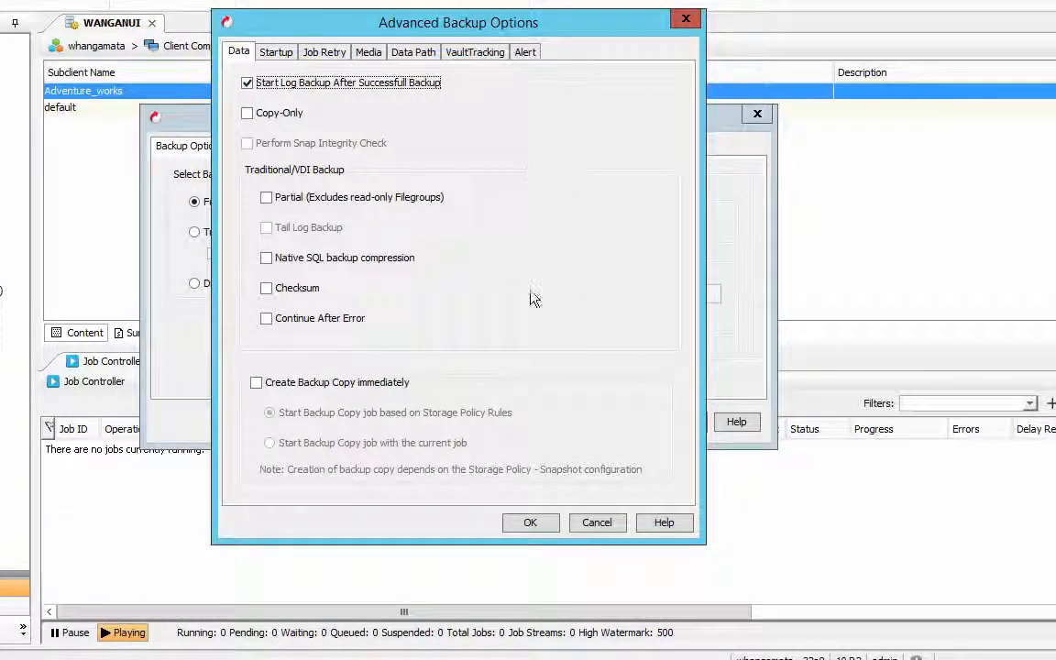
{"action": "left_click", "coordinate": [532, 523]}
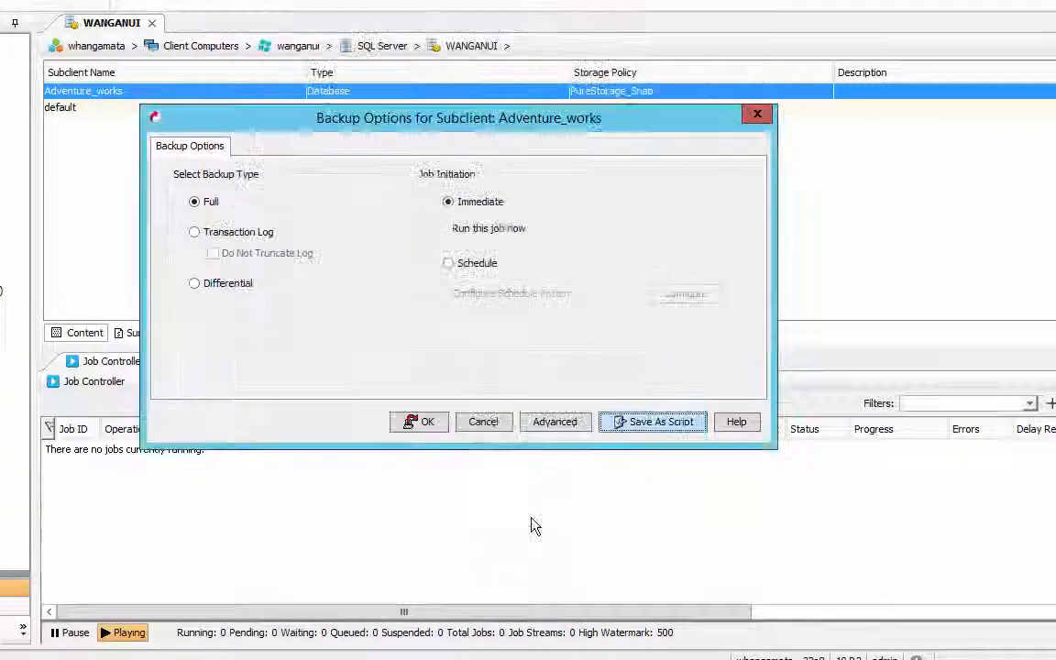
{"action": "left_click", "coordinate": [403, 424]}
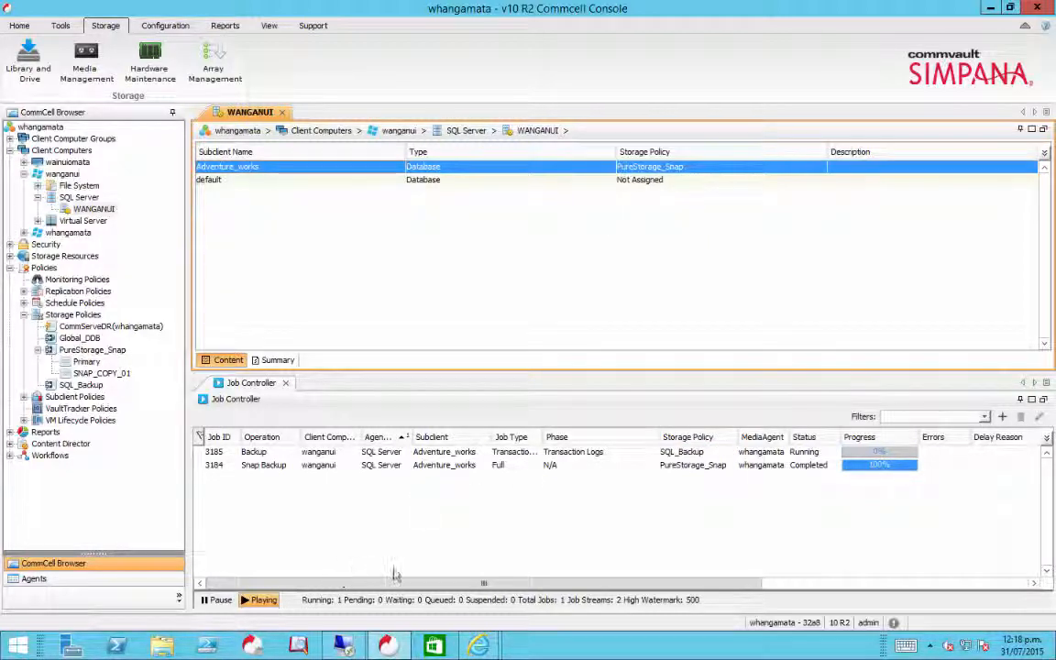
- Switch to the wanganui remote desktop and connect SQL Server Management Studio to the WANGANUI database engine with Windows Authentication
{"action": "mouse_move", "coordinate": [341, 648]}
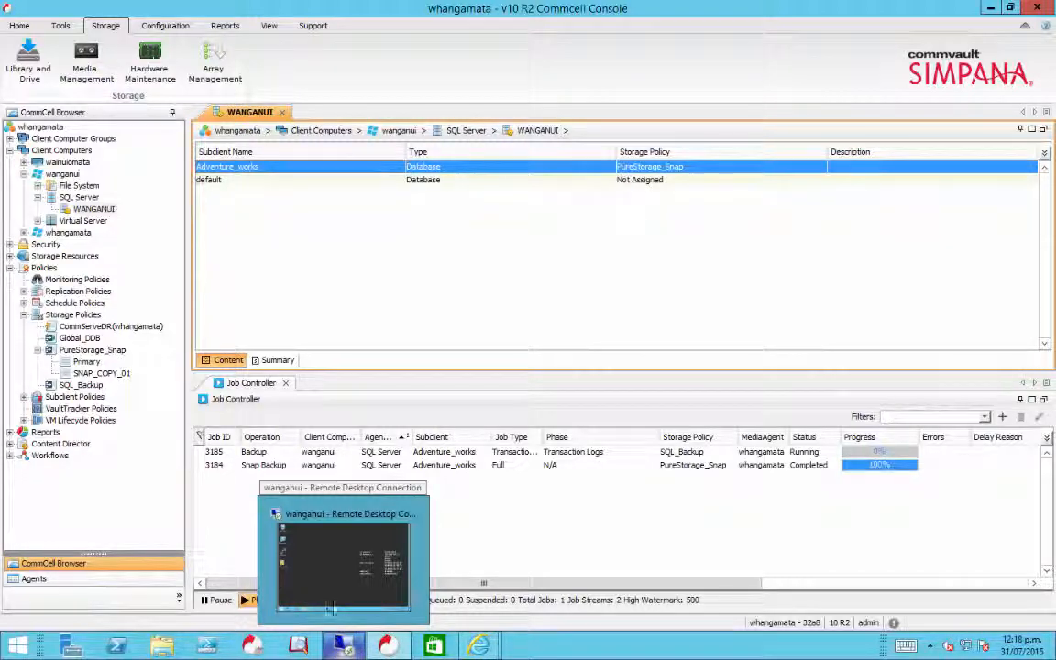
{"action": "left_click", "coordinate": [334, 583]}
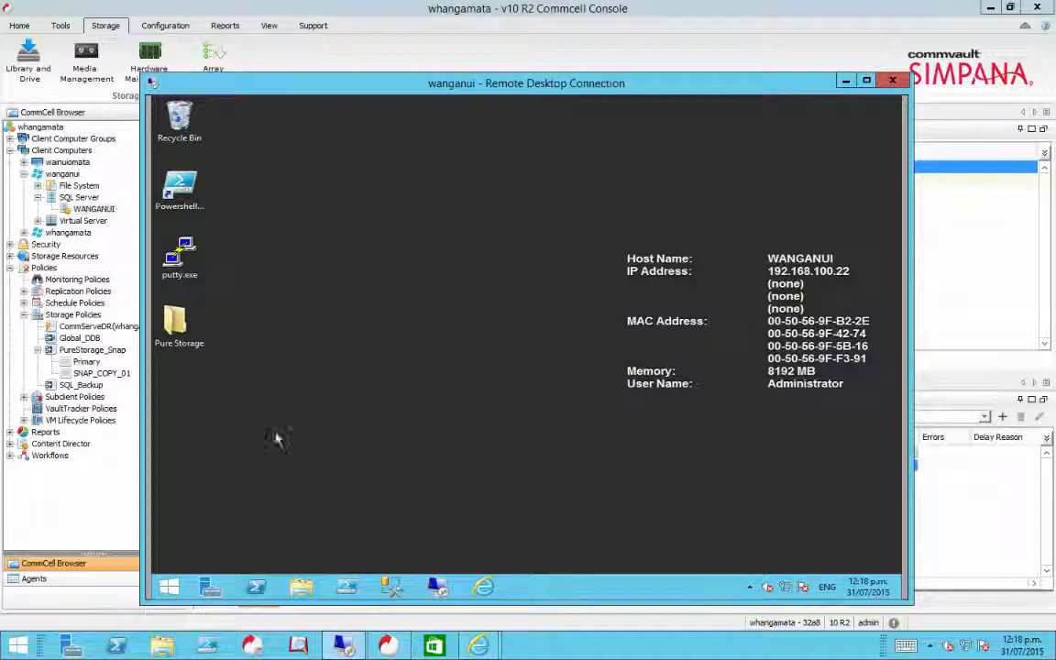
{"action": "left_click", "coordinate": [392, 587]}
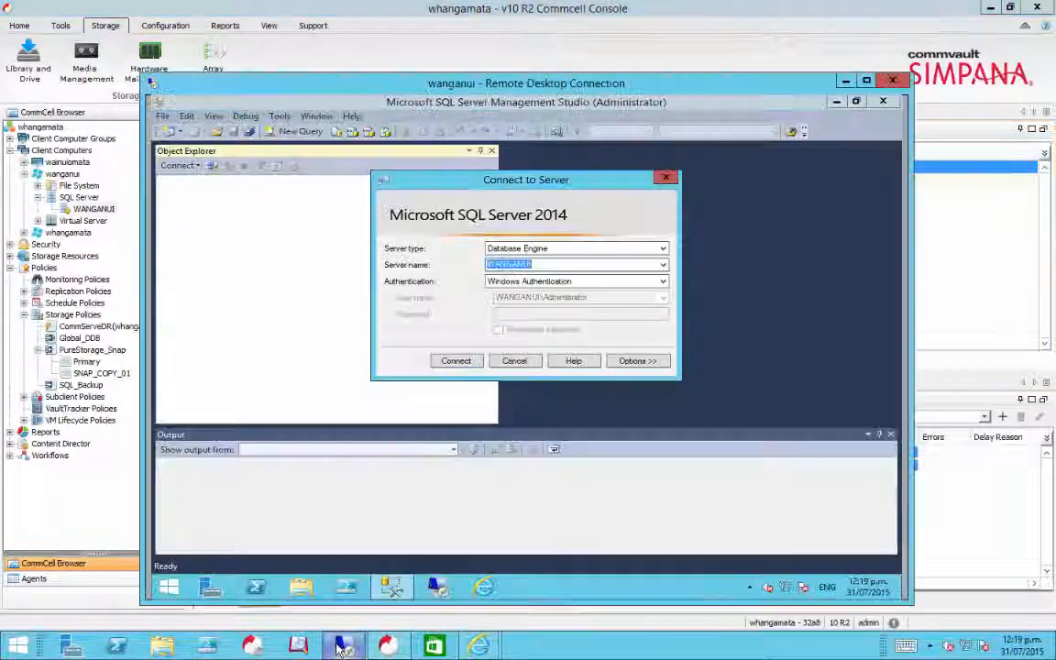
{"action": "left_click", "coordinate": [343, 646]}
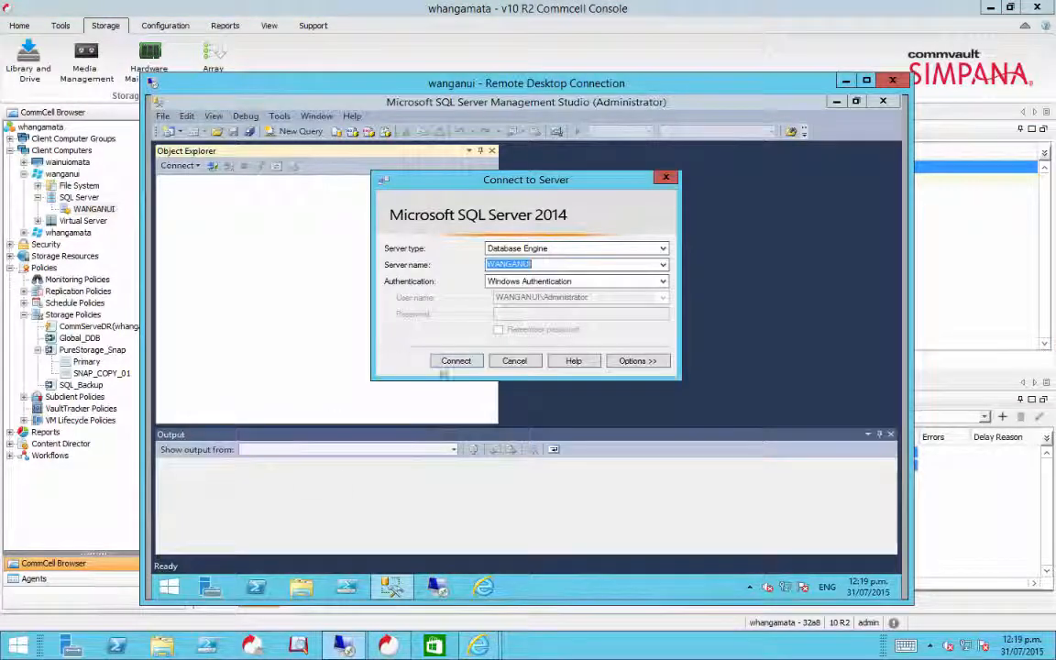
{"action": "left_click", "coordinate": [449, 362]}
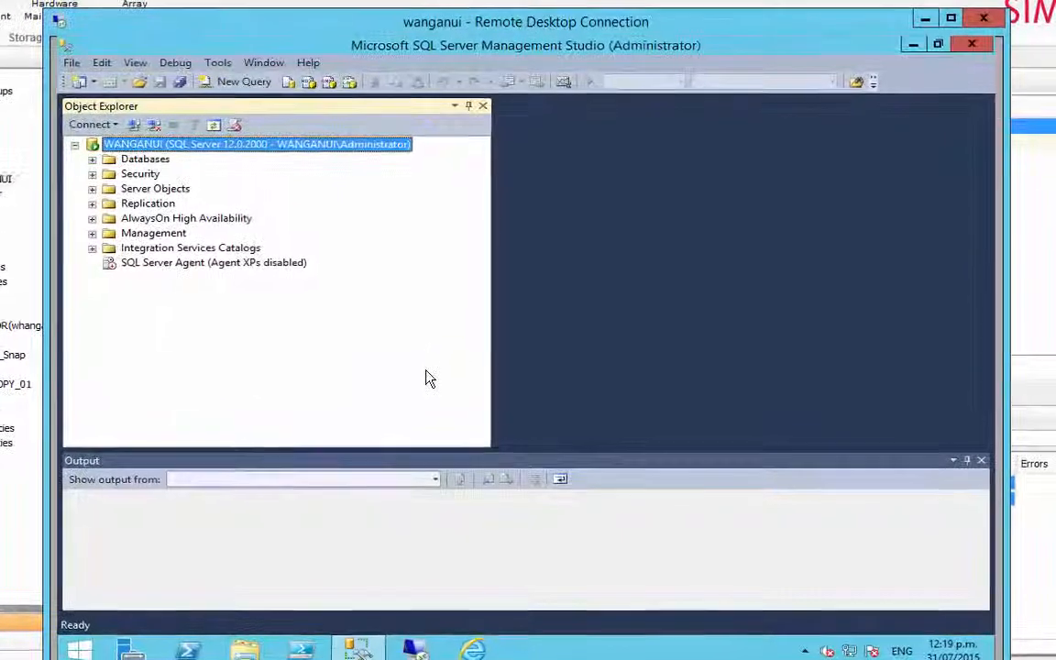
- Open the properties of the AdventureWorks2014 database to check its last database and log backup times
{"action": "left_click", "coordinate": [91, 159]}
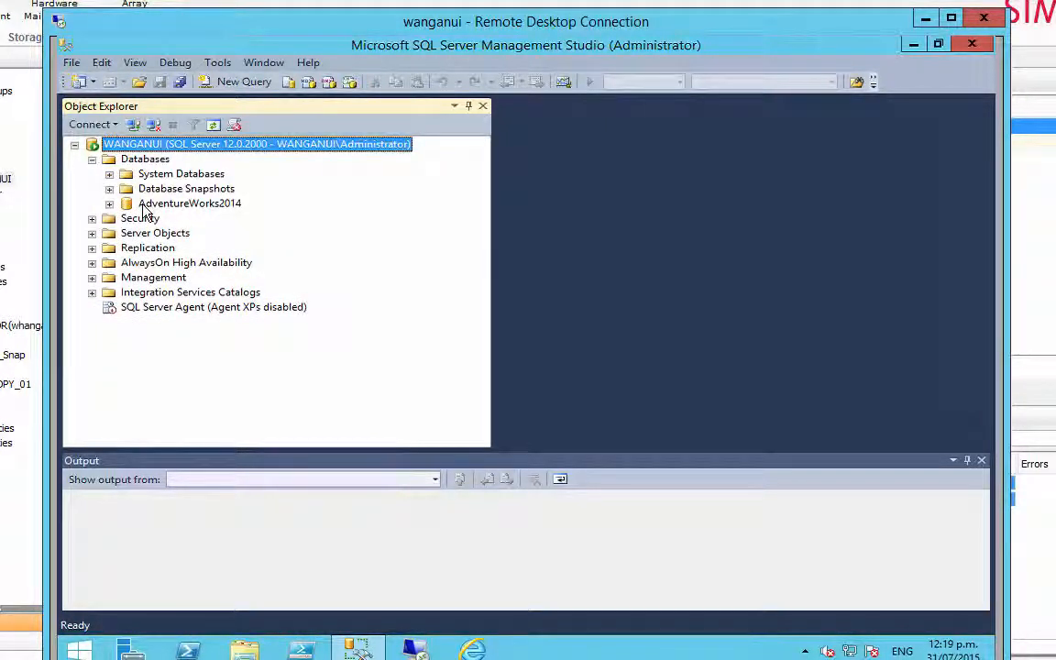
{"action": "left_click", "coordinate": [109, 203]}
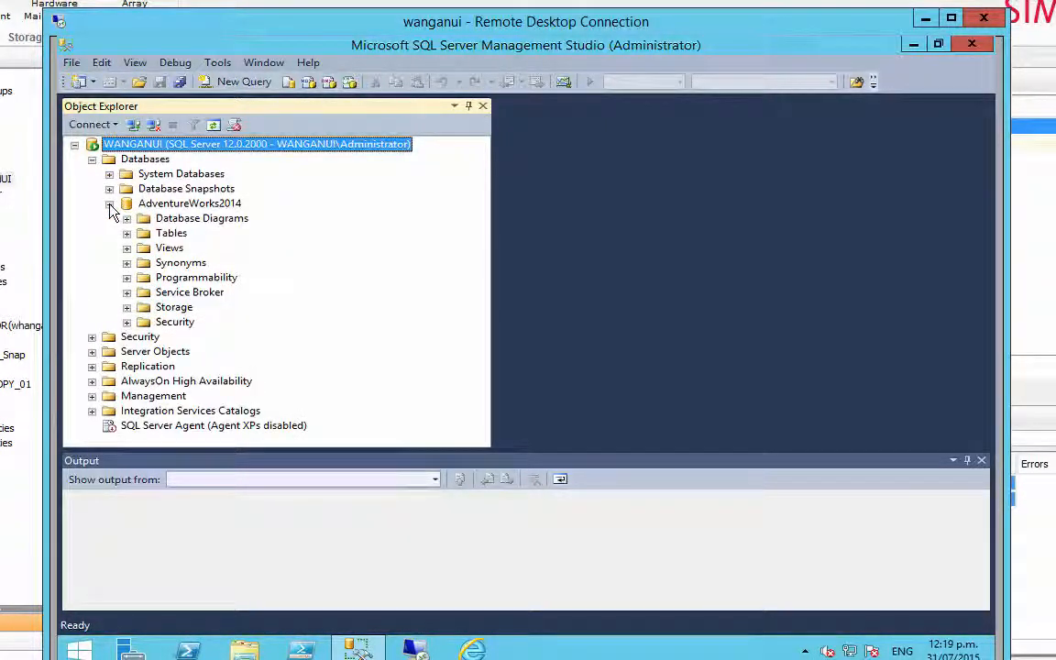
{"action": "left_click", "coordinate": [163, 205]}
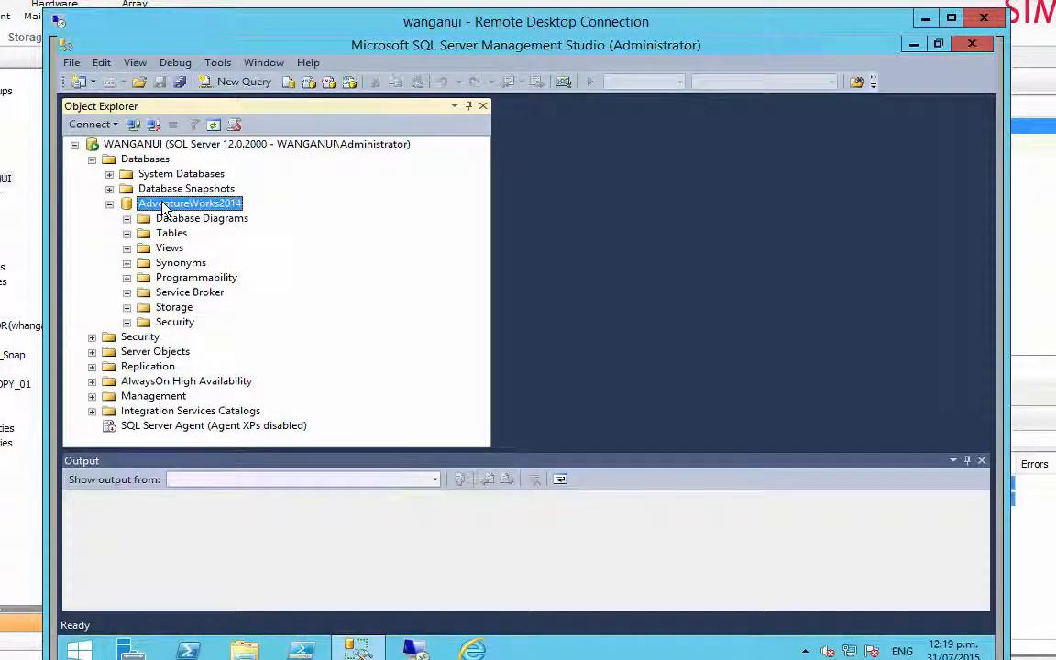
{"action": "right_click", "coordinate": [165, 206]}
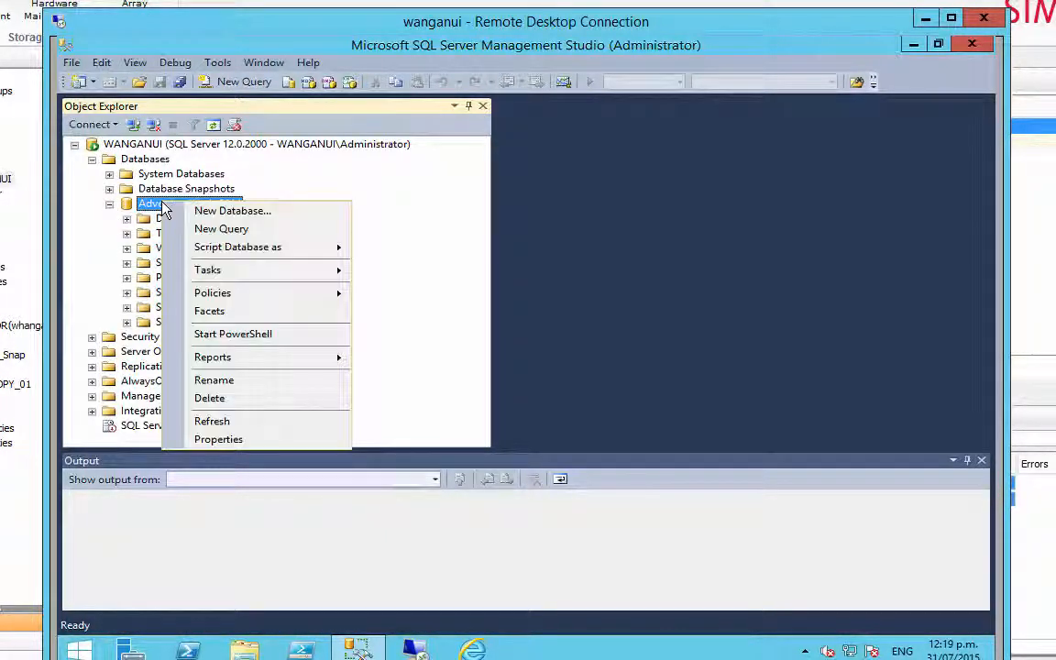
{"action": "left_click", "coordinate": [220, 440]}
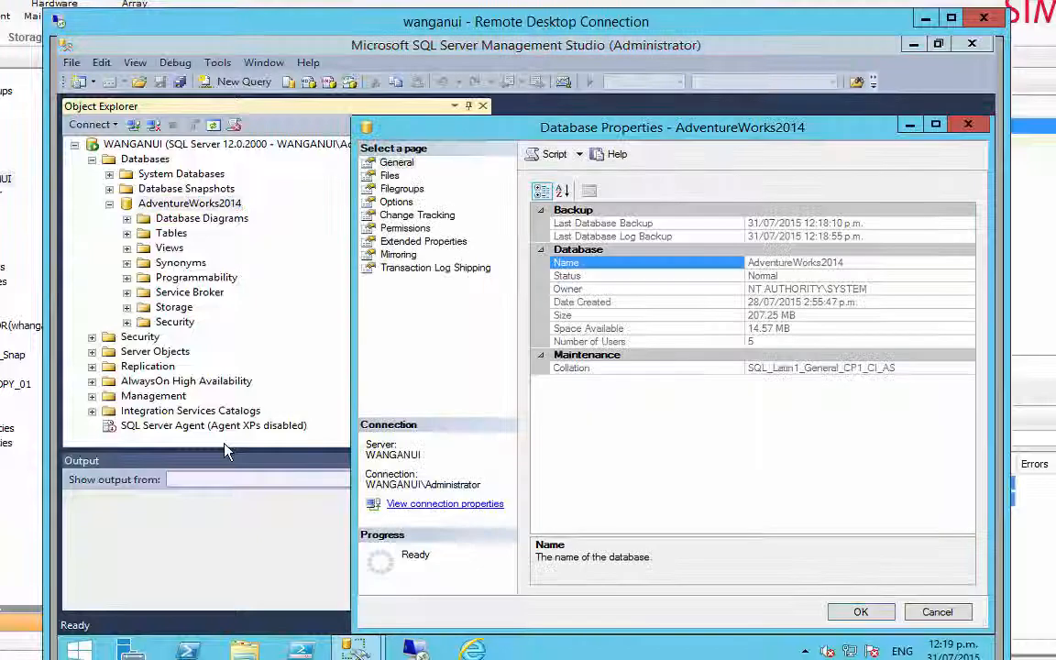
- Check the folder path of the AdventureWorks2014 data and log files in the database properties, then close them without changes
{"action": "left_click_drag", "start_coordinate": [394, 129], "coordinate": [177, 83]}
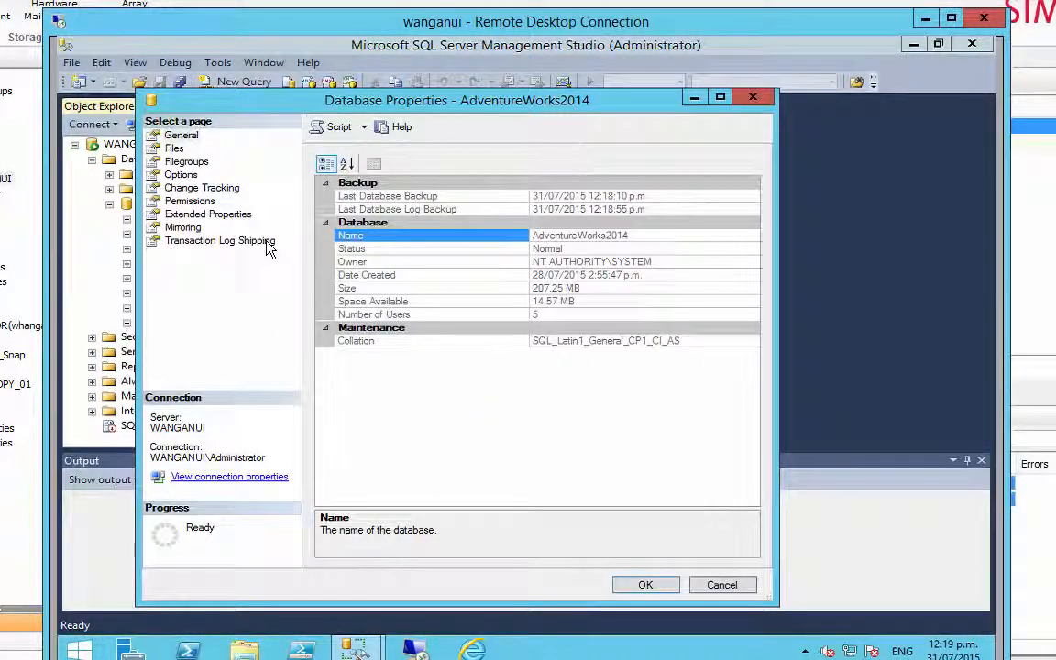
{"action": "left_click", "coordinate": [173, 148]}
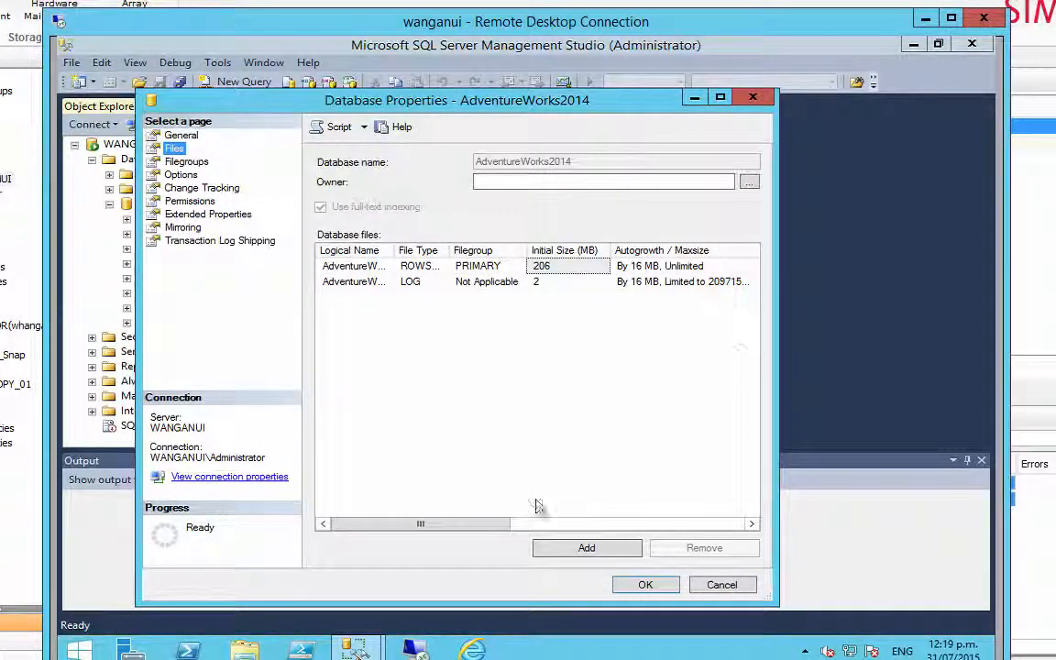
{"action": "left_click_drag", "start_coordinate": [491, 523], "coordinate": [607, 540]}
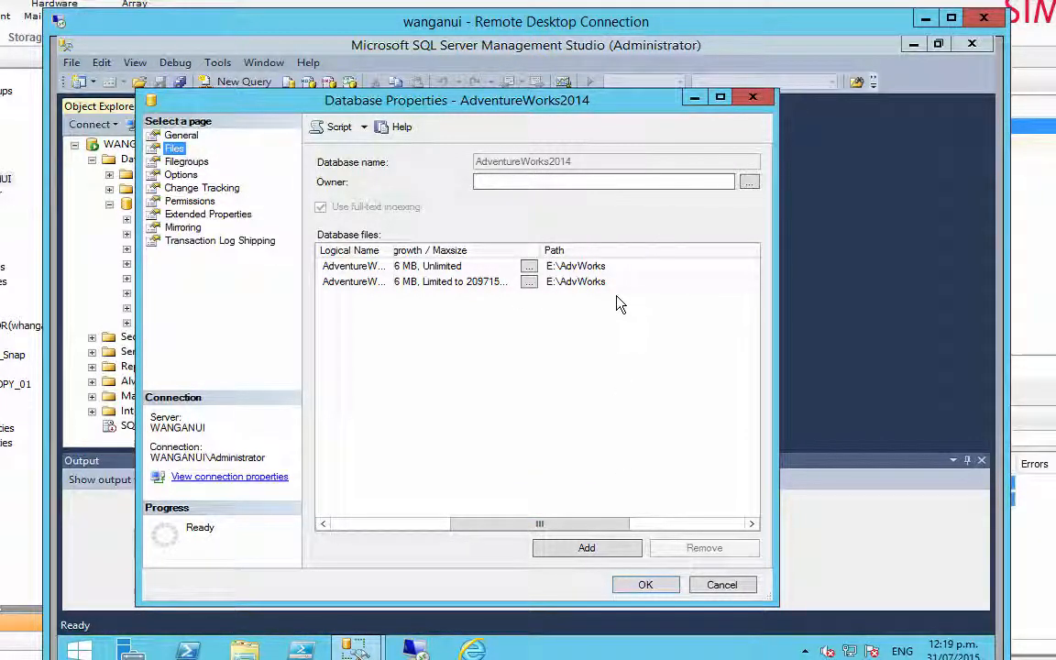
{"action": "left_click", "coordinate": [705, 588]}
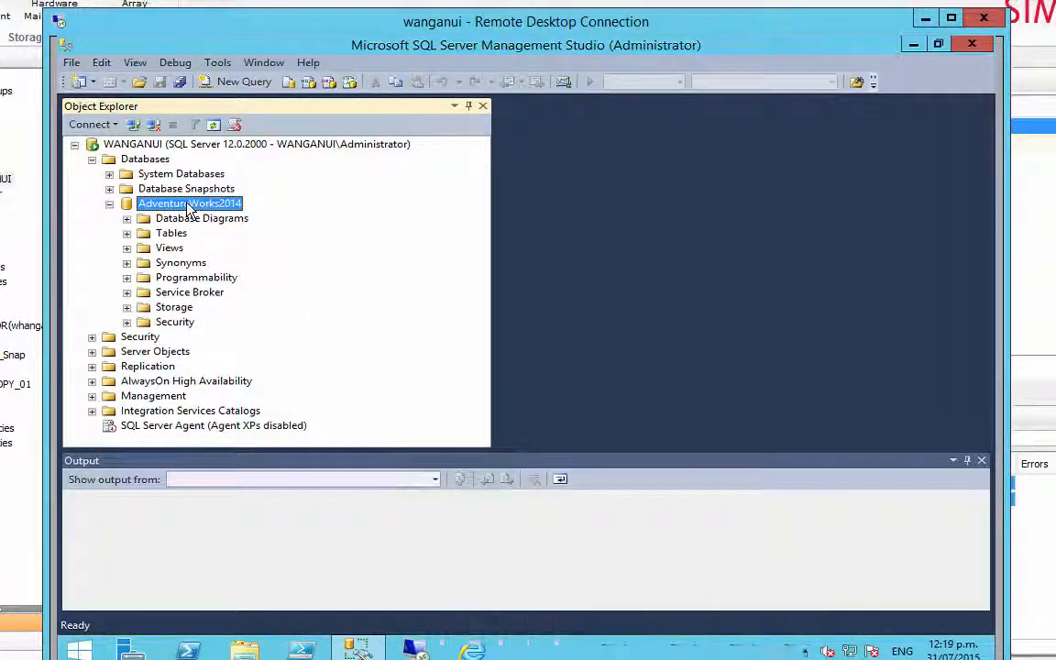
- Delete the AdventureWorks2014 database, including its backup and restore history, and close SQL Server Management Studio
{"action": "right_click", "coordinate": [188, 207]}
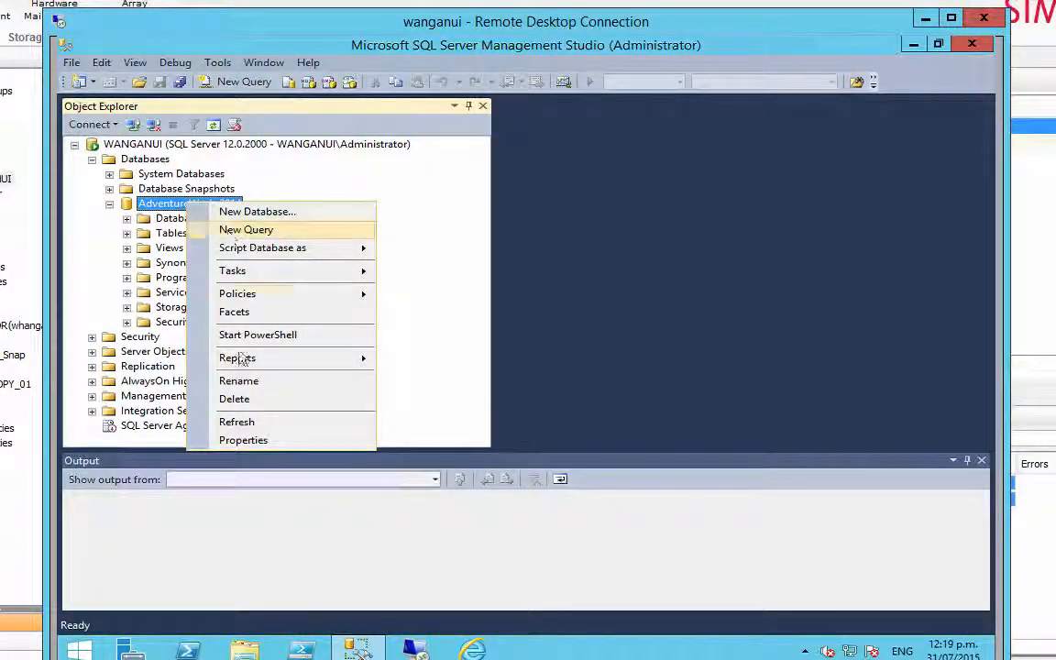
{"action": "left_click", "coordinate": [244, 399]}
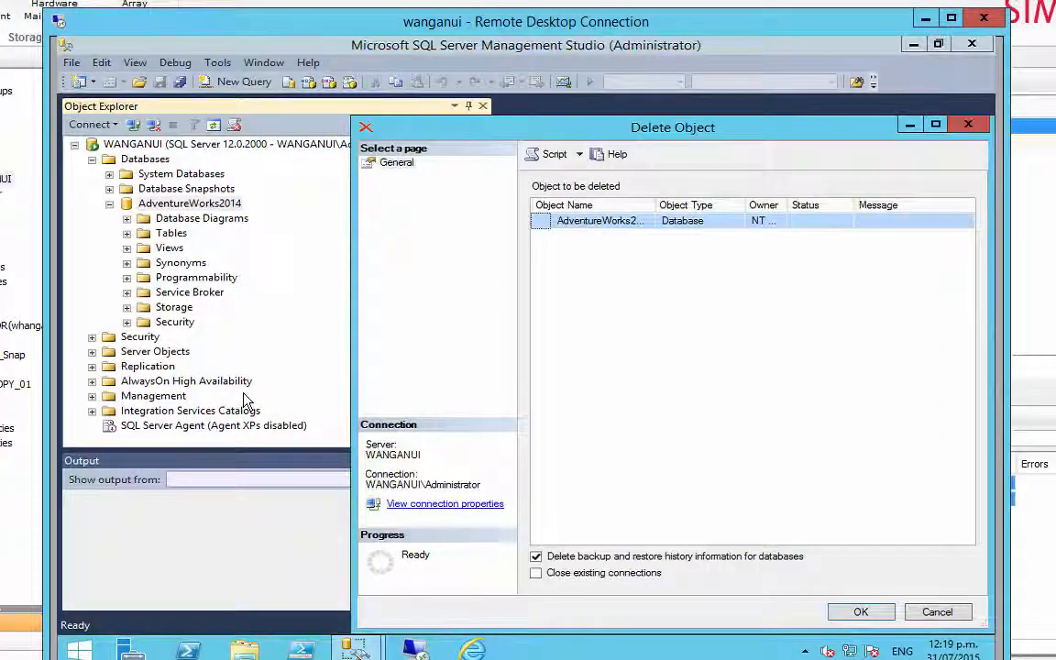
{"action": "left_click", "coordinate": [852, 611]}
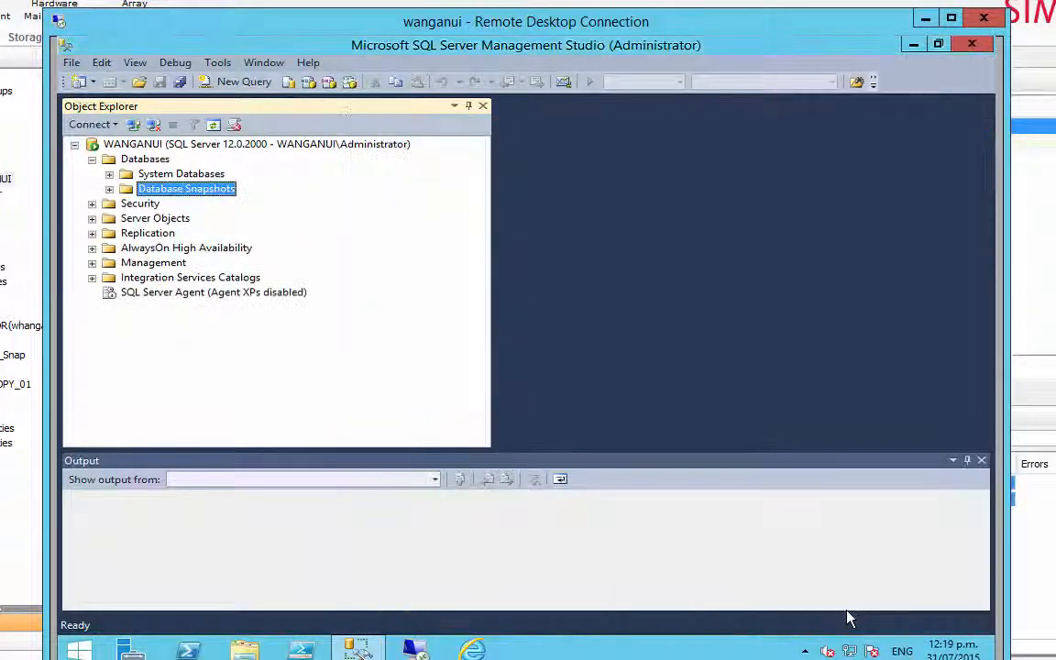
{"action": "left_click", "coordinate": [975, 44]}
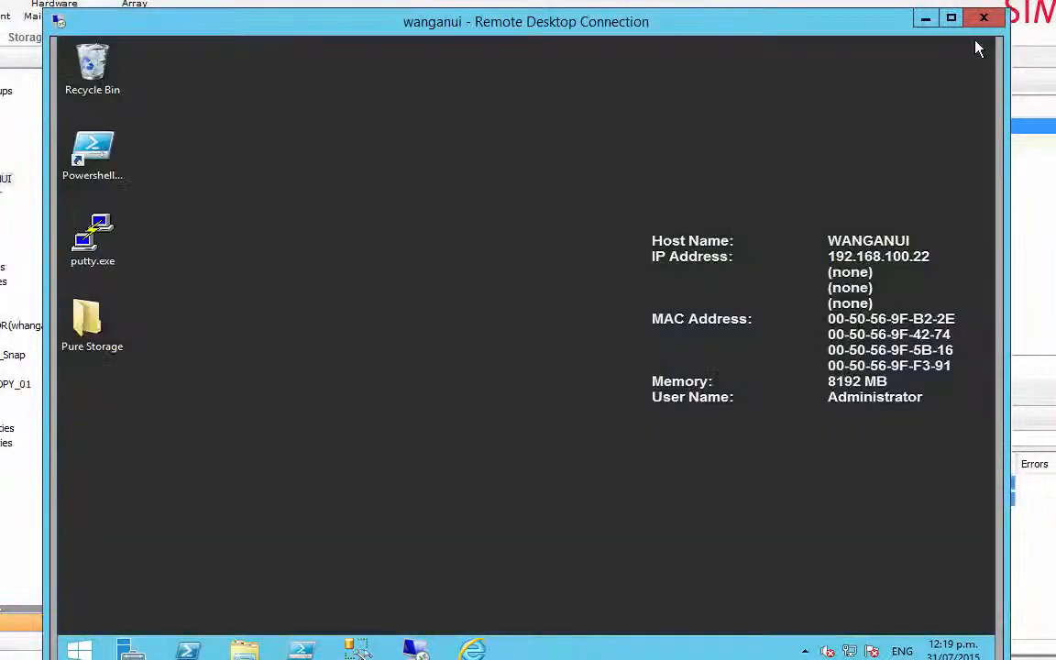
- Inspect the contents of the AdvWorks folder on the SQLRDM (E:) drive in File Explorer and close it
{"action": "left_click", "coordinate": [244, 648]}
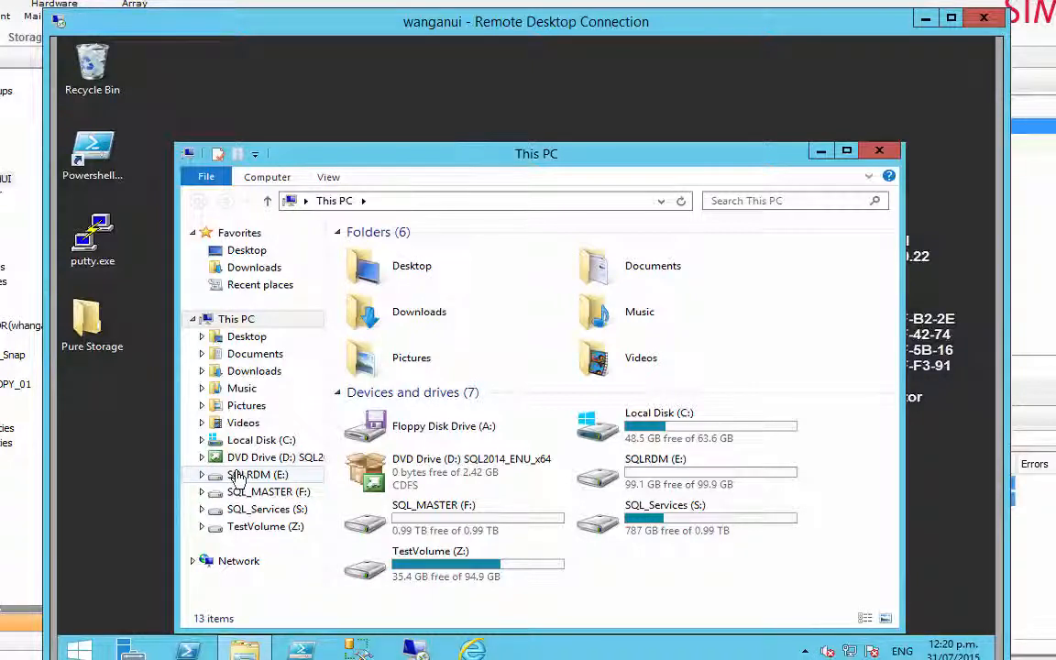
{"action": "left_click", "coordinate": [240, 476]}
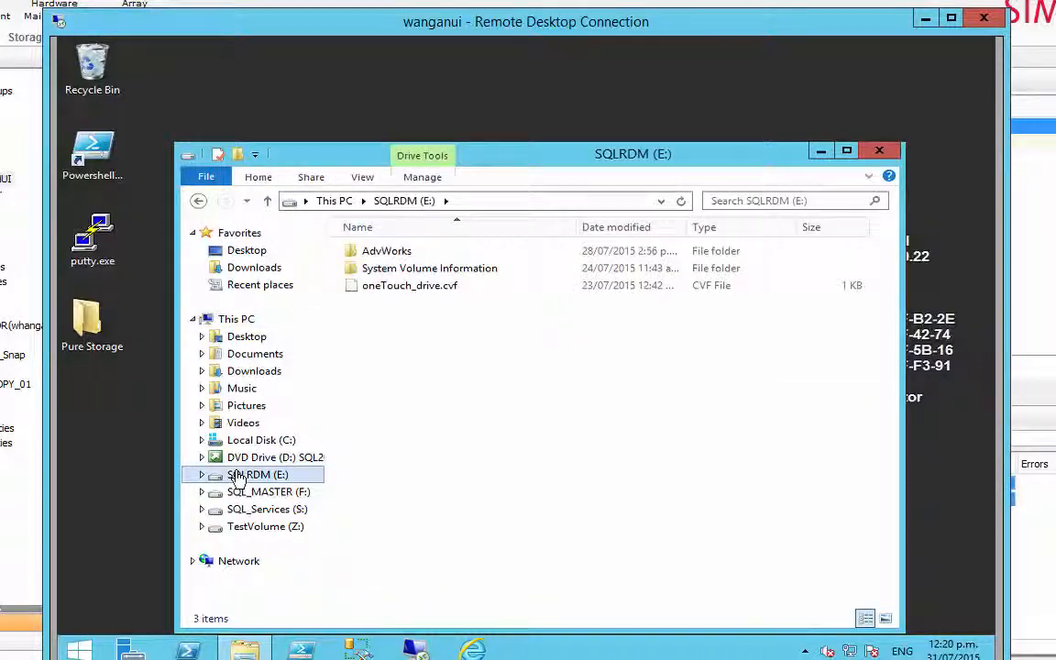
{"action": "double_click", "coordinate": [381, 253]}
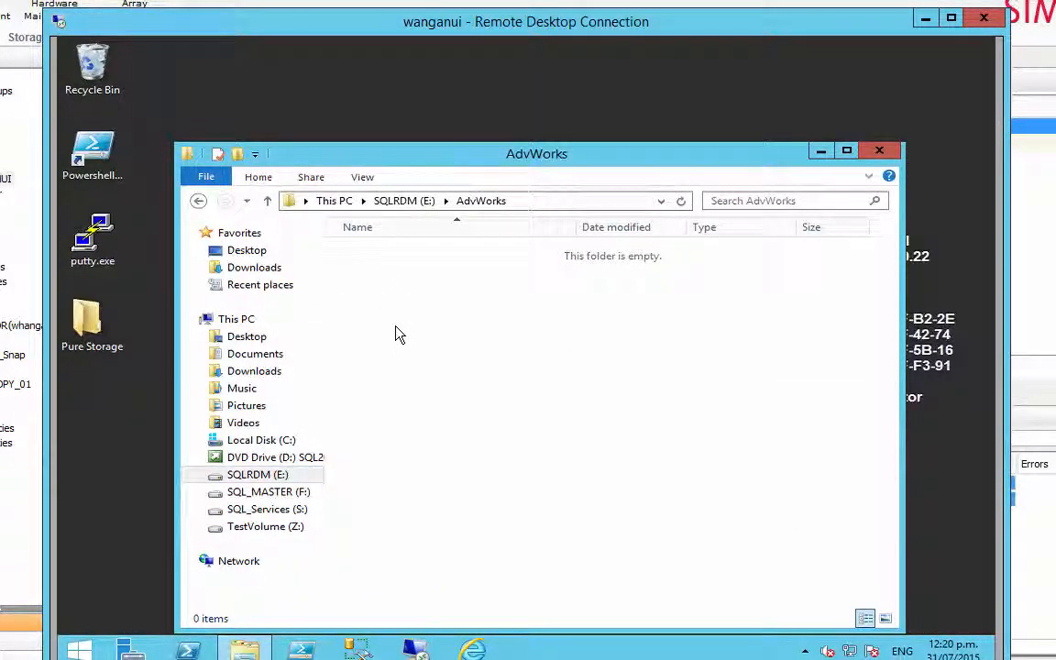
{"action": "left_click", "coordinate": [881, 153]}
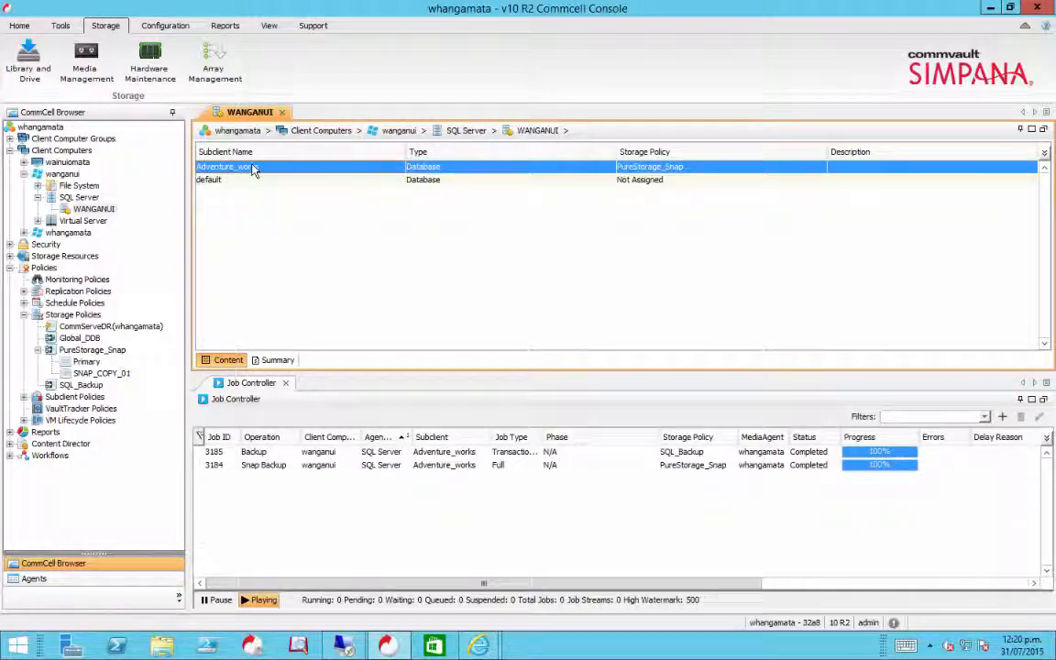
- List the Adventure_works subclient's snaps in the CommCell Console and compare them with the SQLRDM volume's snapshots in the Pure Storage web interface
{"action": "right_click", "coordinate": [252, 170]}
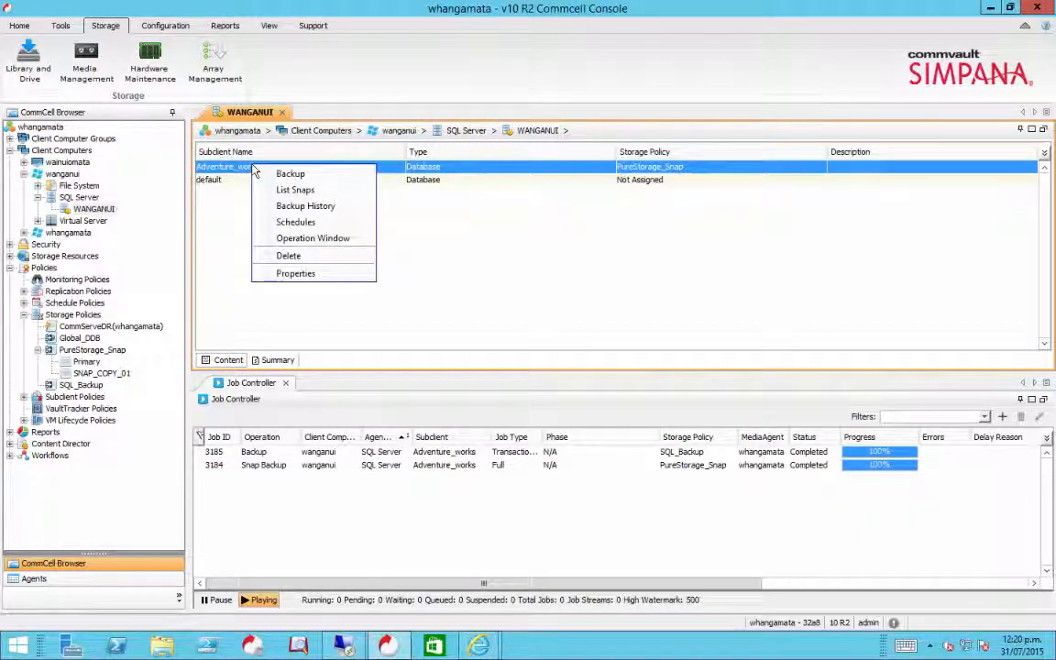
{"action": "left_click", "coordinate": [293, 190]}
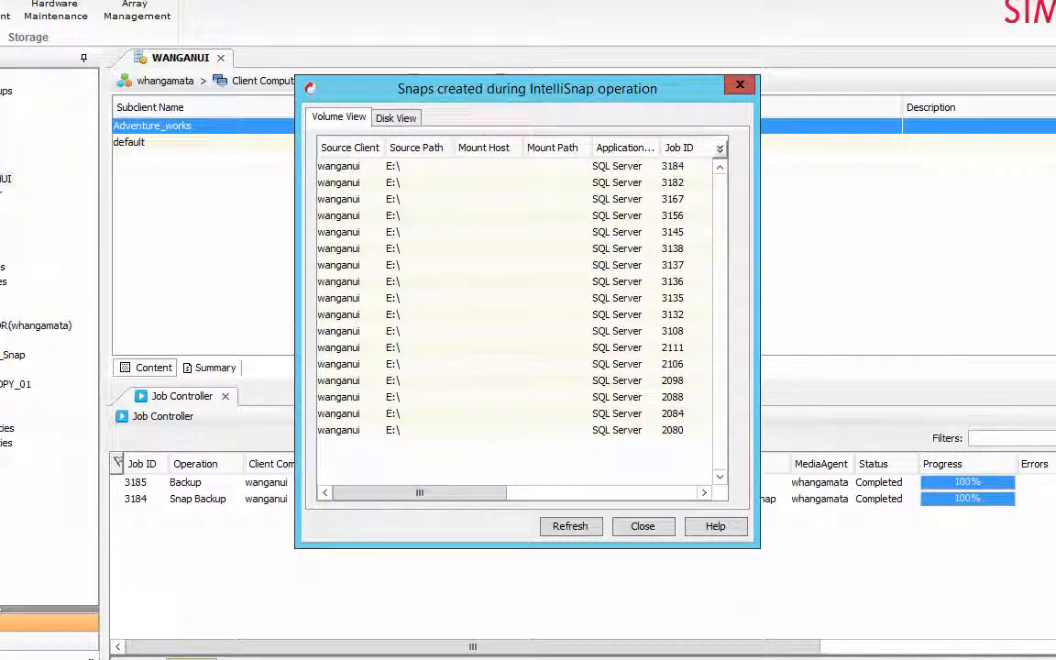
{"action": "mouse_move", "coordinate": [462, 658]}
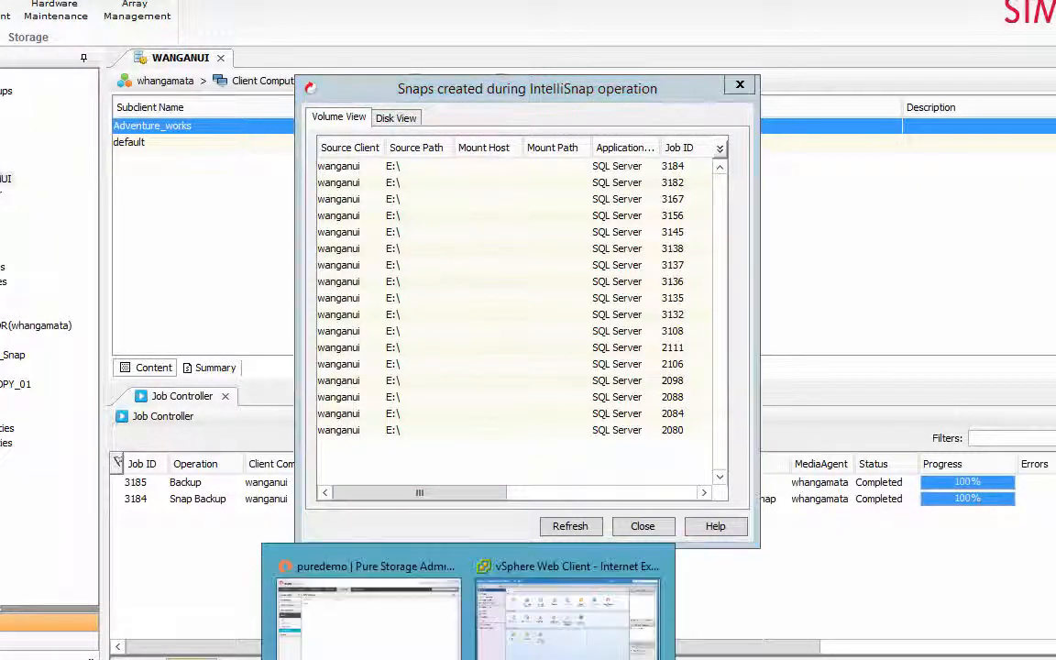
{"action": "left_click", "coordinate": [413, 639]}
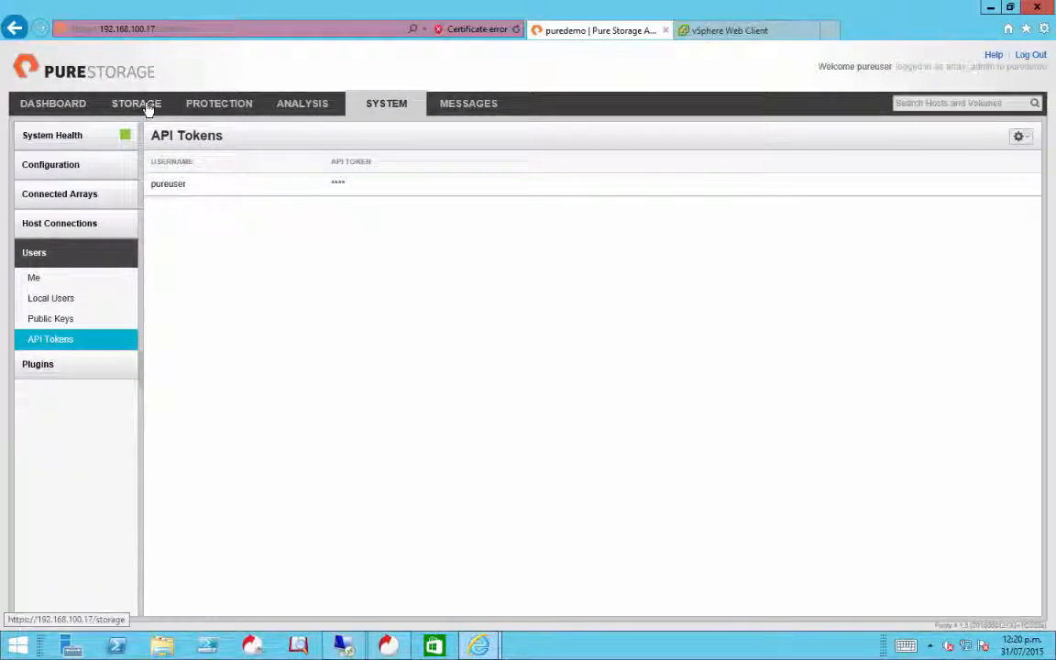
{"action": "left_click", "coordinate": [111, 87]}
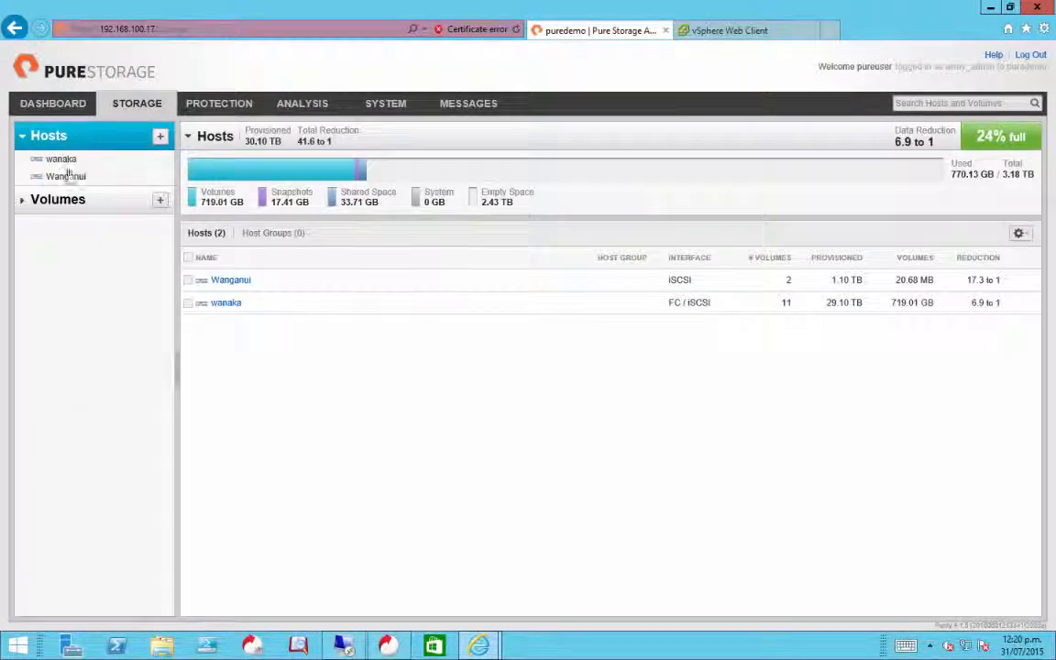
{"action": "left_click", "coordinate": [23, 201]}
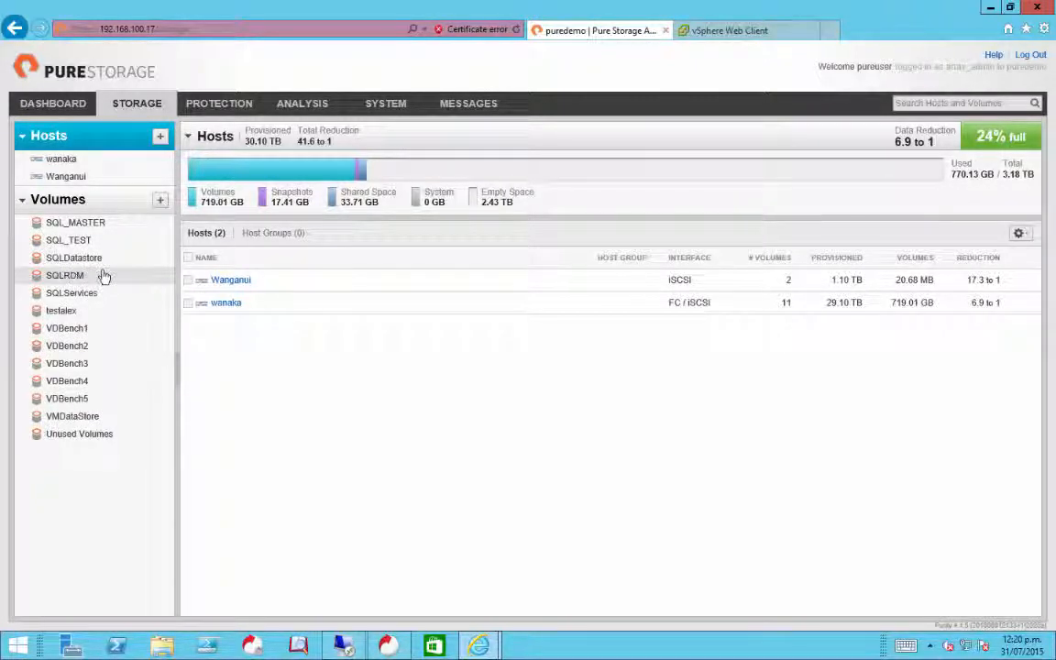
{"action": "left_click", "coordinate": [63, 276]}
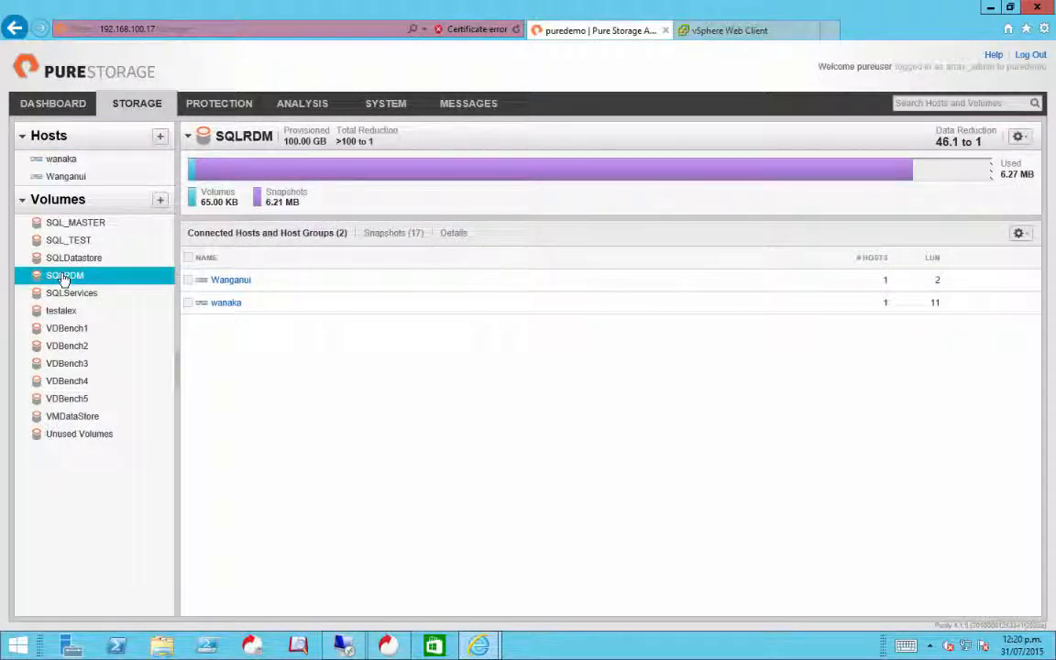
{"action": "left_click", "coordinate": [379, 234]}
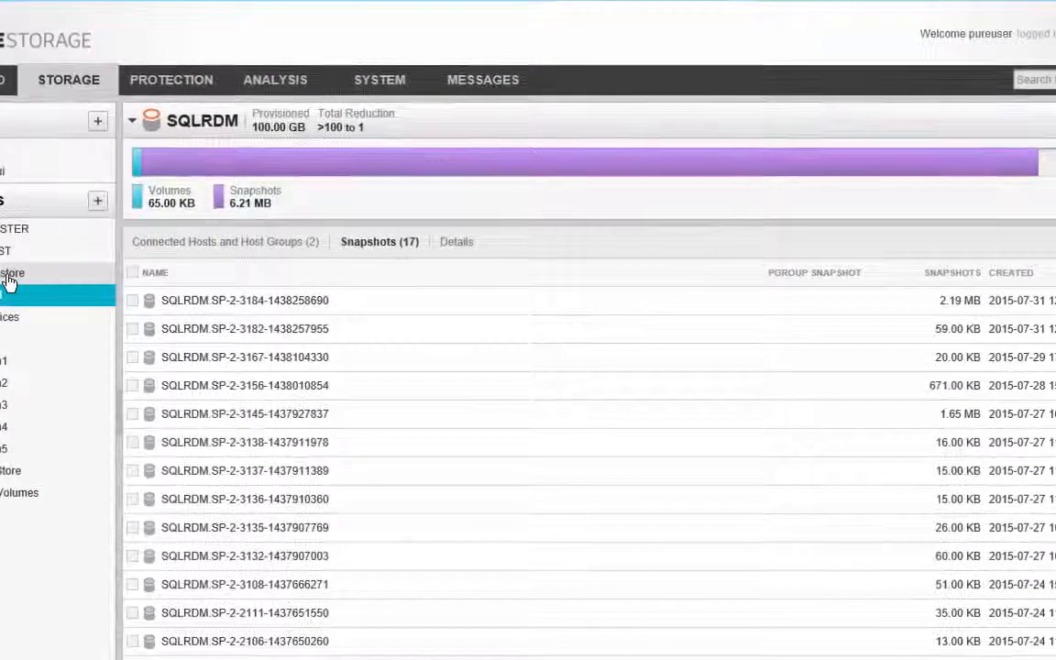
- Compare the array snapshots of the SQLDatastore volume with those of the VMDataStore volume
{"action": "left_click", "coordinate": [88, 259]}
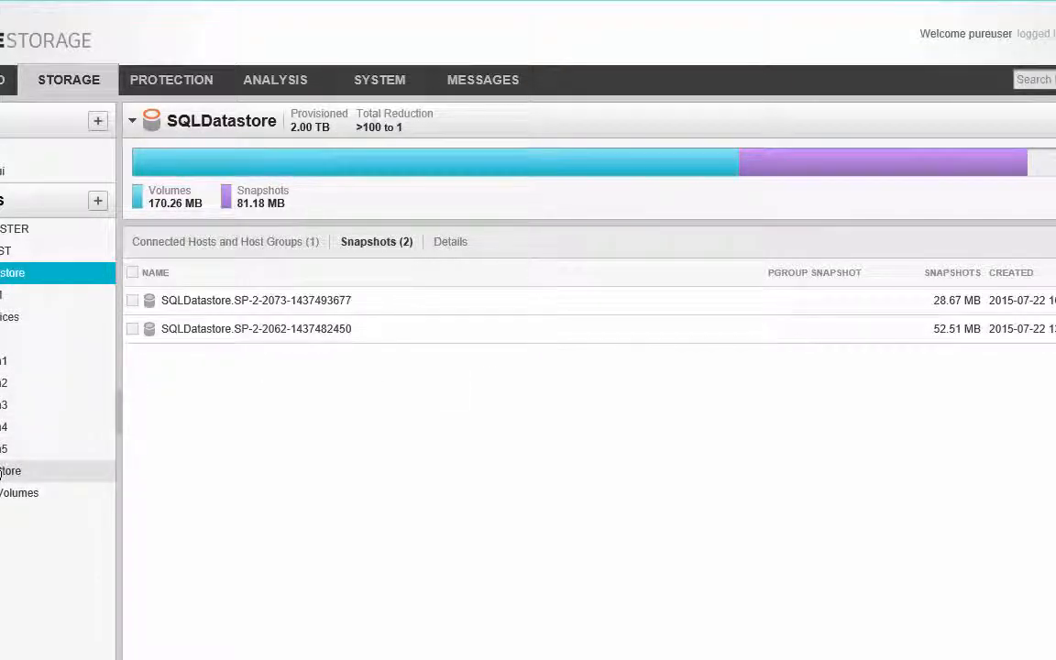
{"action": "left_click", "coordinate": [1, 471]}
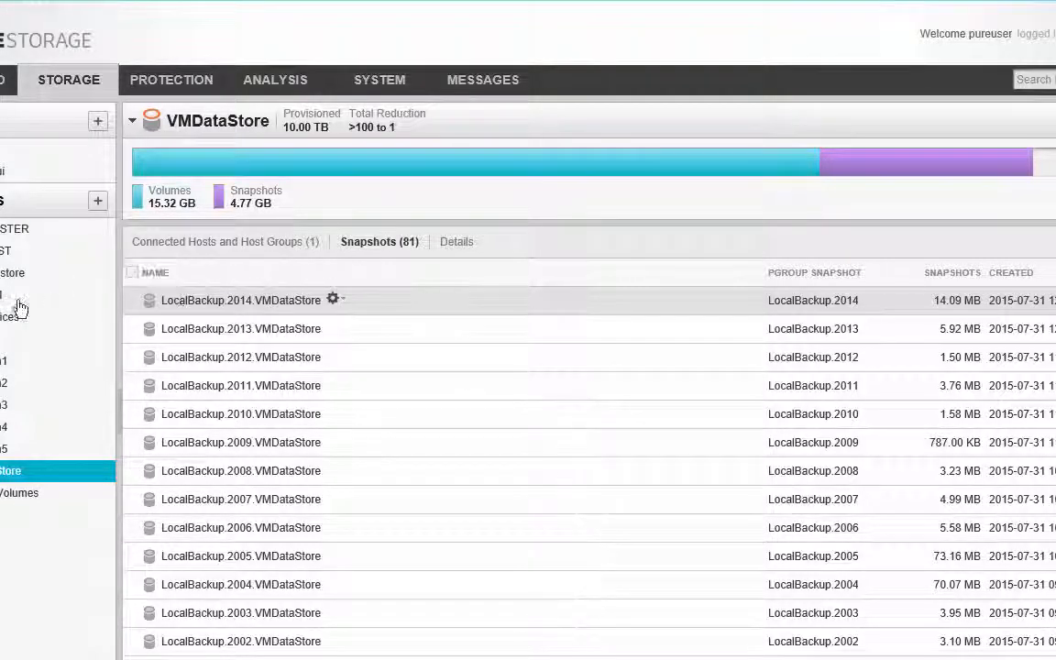
{"action": "left_click", "coordinate": [37, 273]}
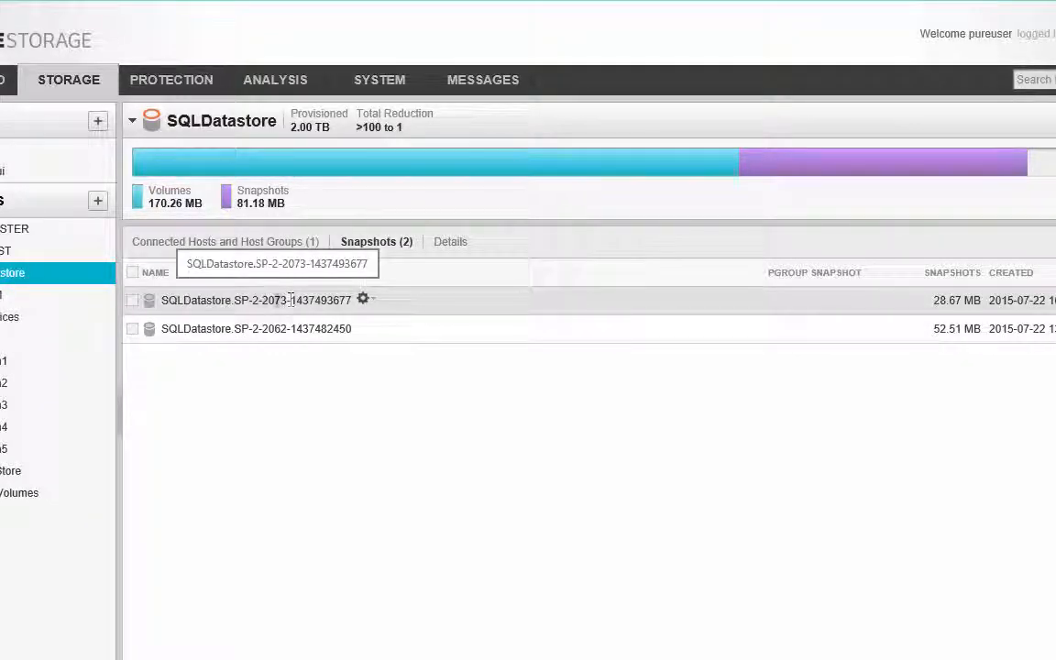
{"action": "left_click", "coordinate": [11, 470]}
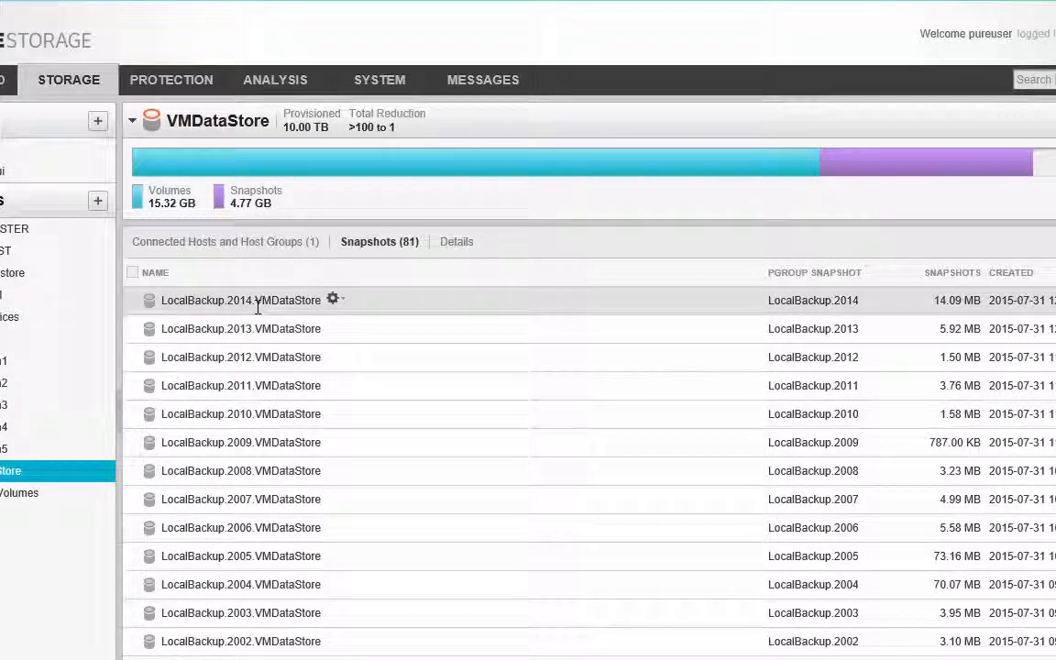
- Switch to the vSphere Web Client and show the Pure Storage actions available for PureDatastore under PureNZDemoArray
{"action": "left_click", "coordinate": [810, 1]}
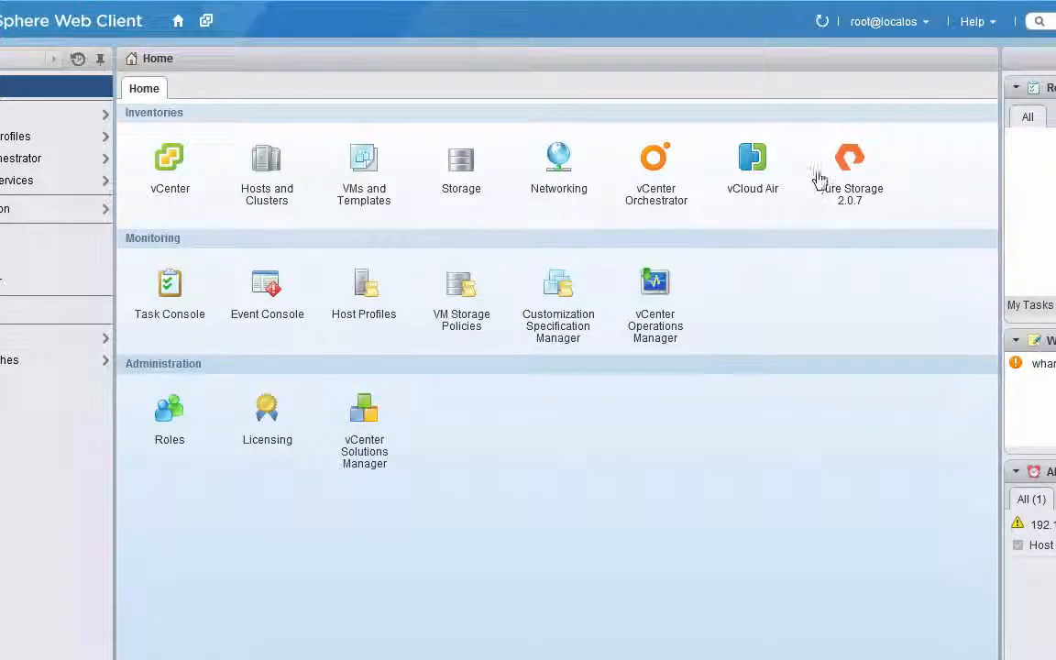
{"action": "left_click", "coordinate": [852, 178]}
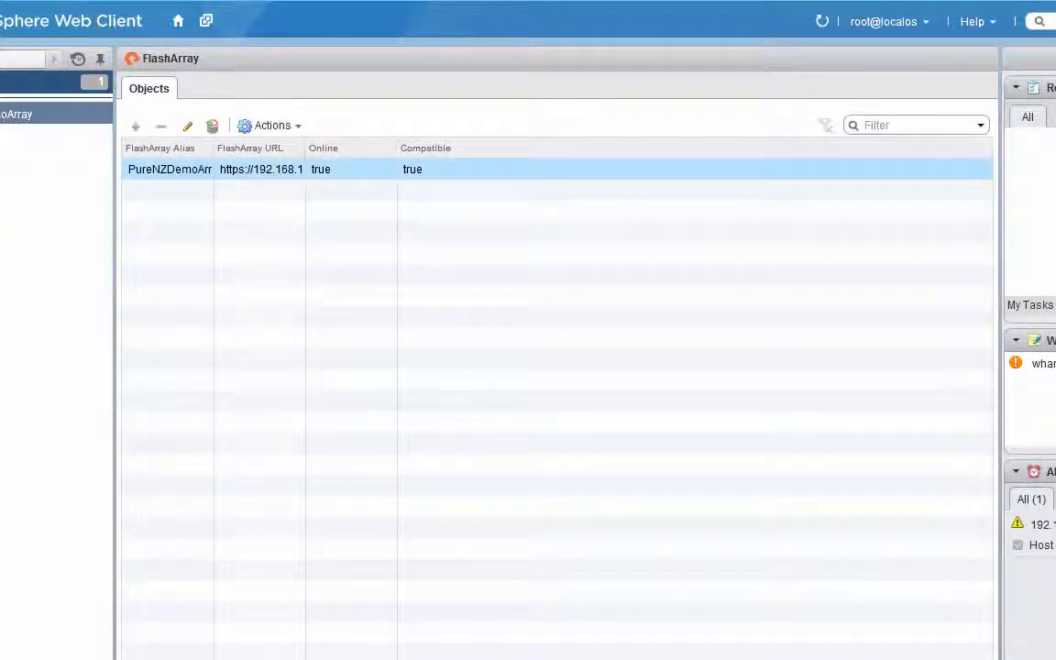
{"action": "left_click", "coordinate": [16, 115]}
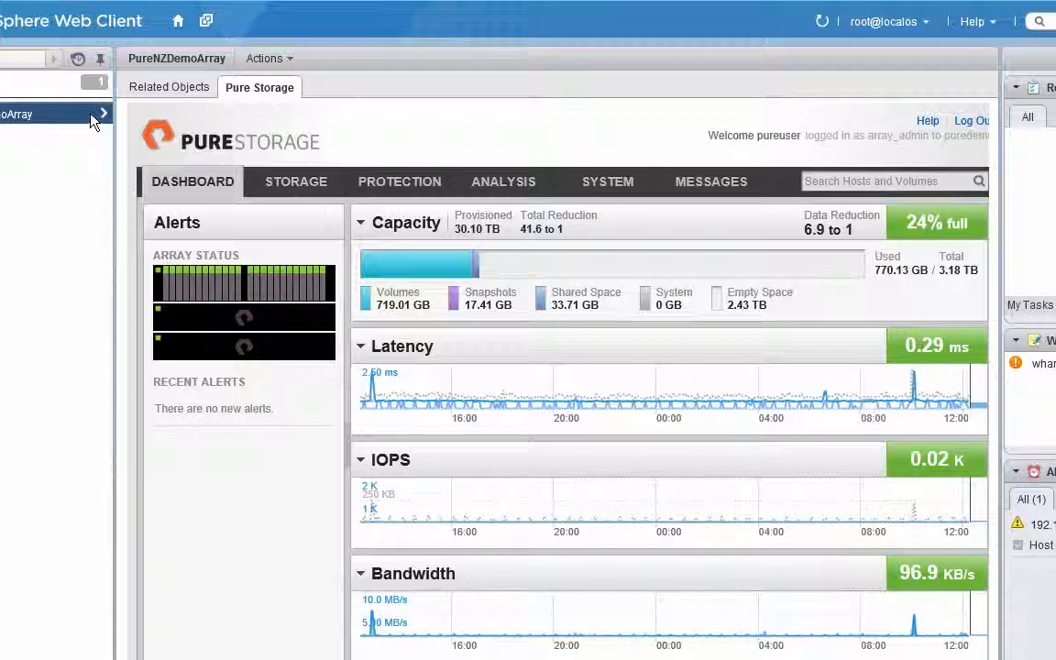
{"action": "left_click", "coordinate": [95, 116]}
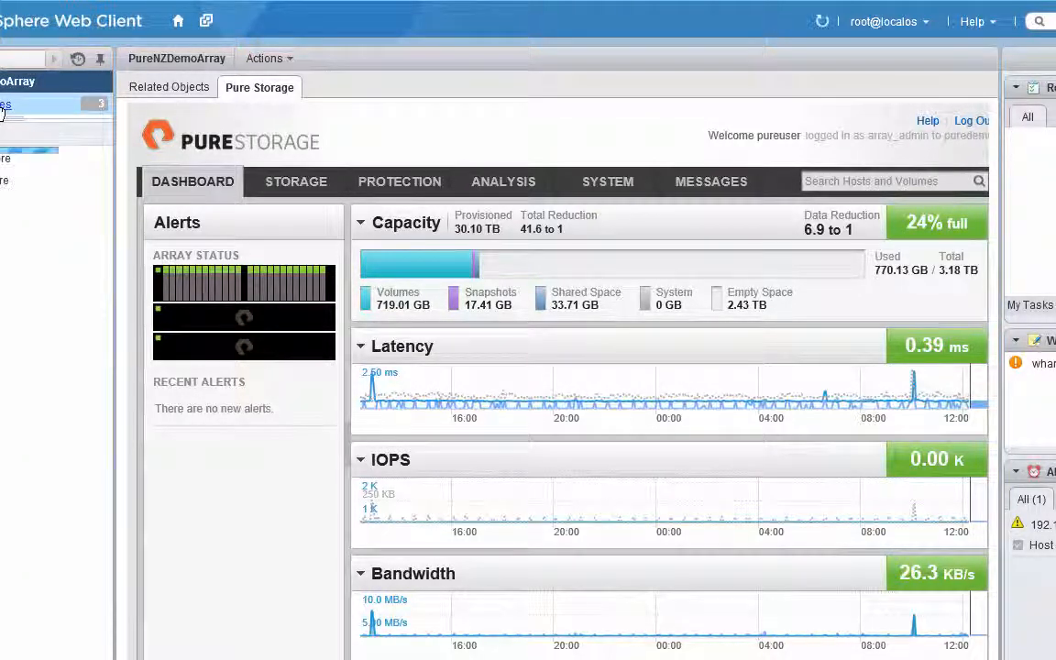
{"action": "left_click", "coordinate": [28, 157]}
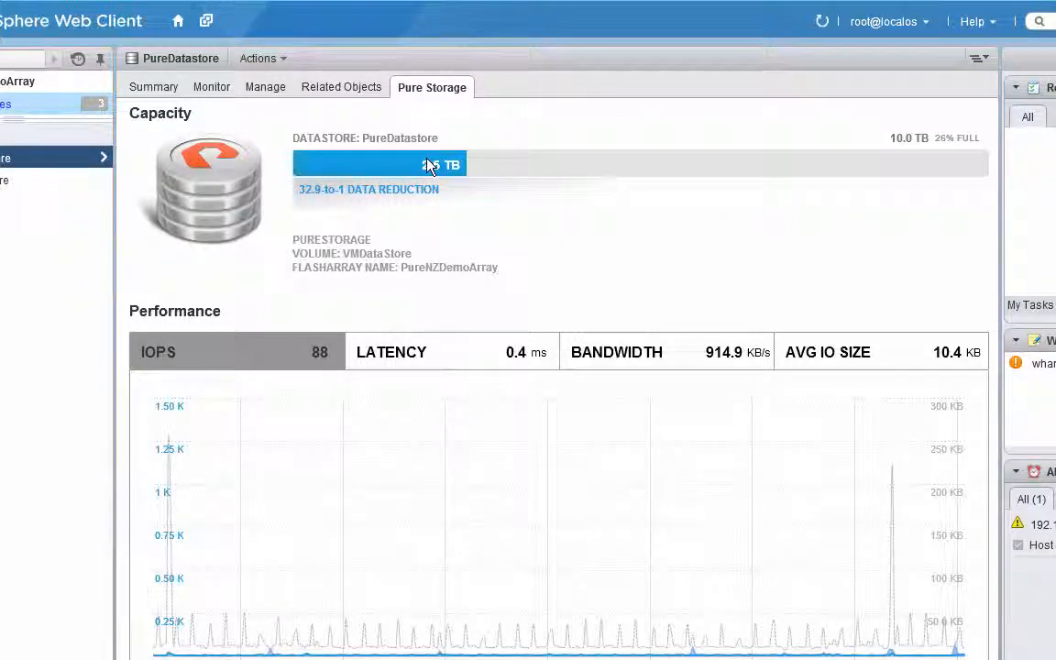
{"action": "left_click", "coordinate": [284, 60]}
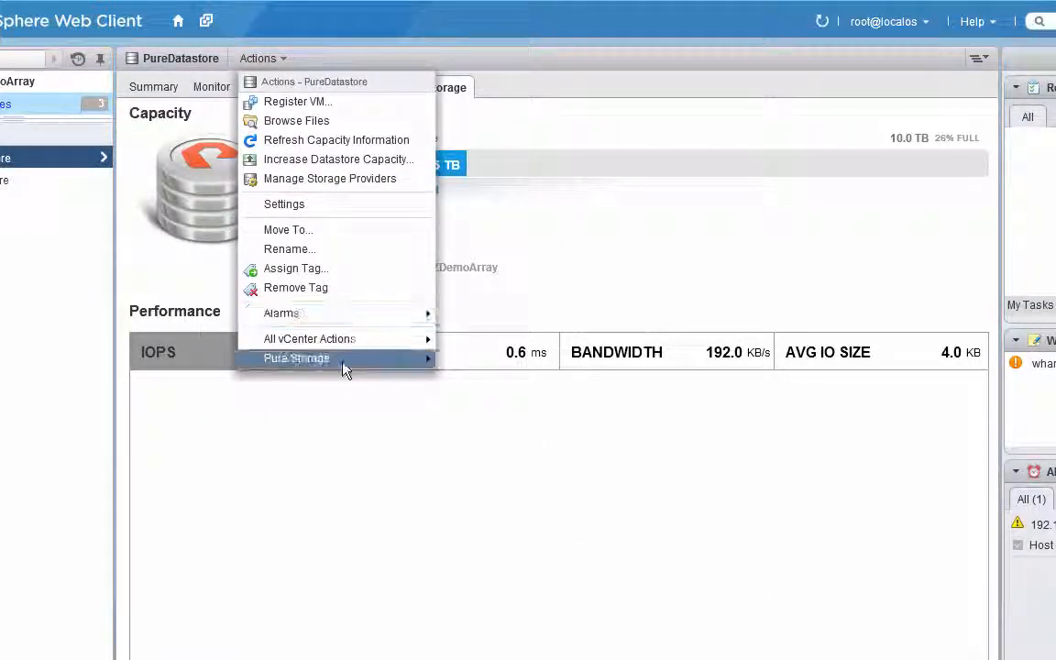
{"action": "mouse_move", "coordinate": [344, 369]}
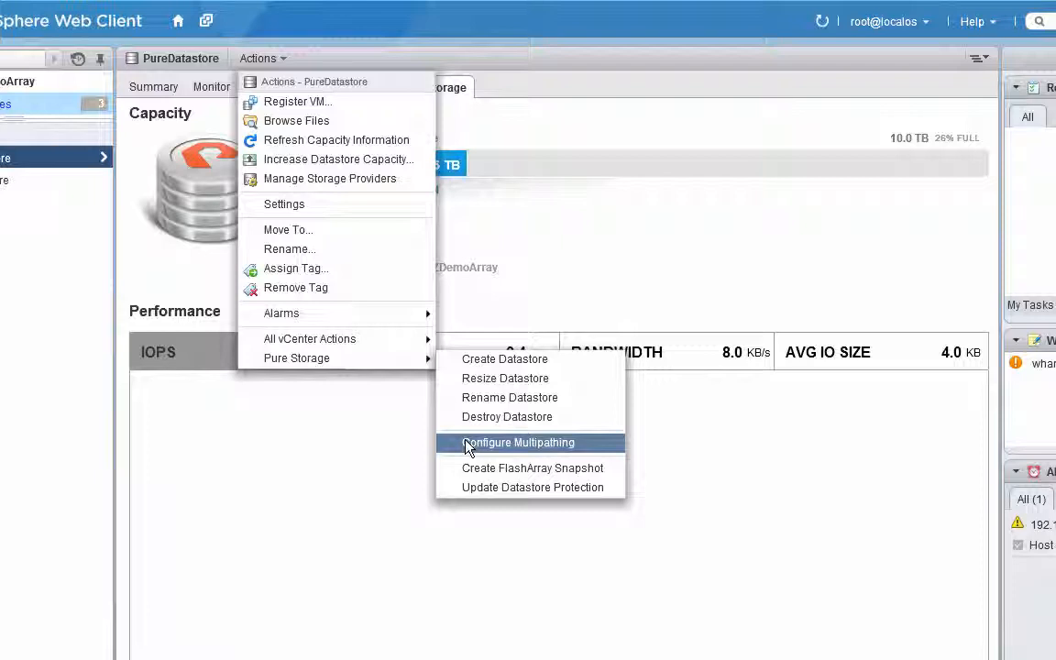
- Switch back to the CommCell Console, browse the WANGANUI instance's latest backup and select the whole instance for recovery
{"action": "mouse_move", "coordinate": [383, 659]}
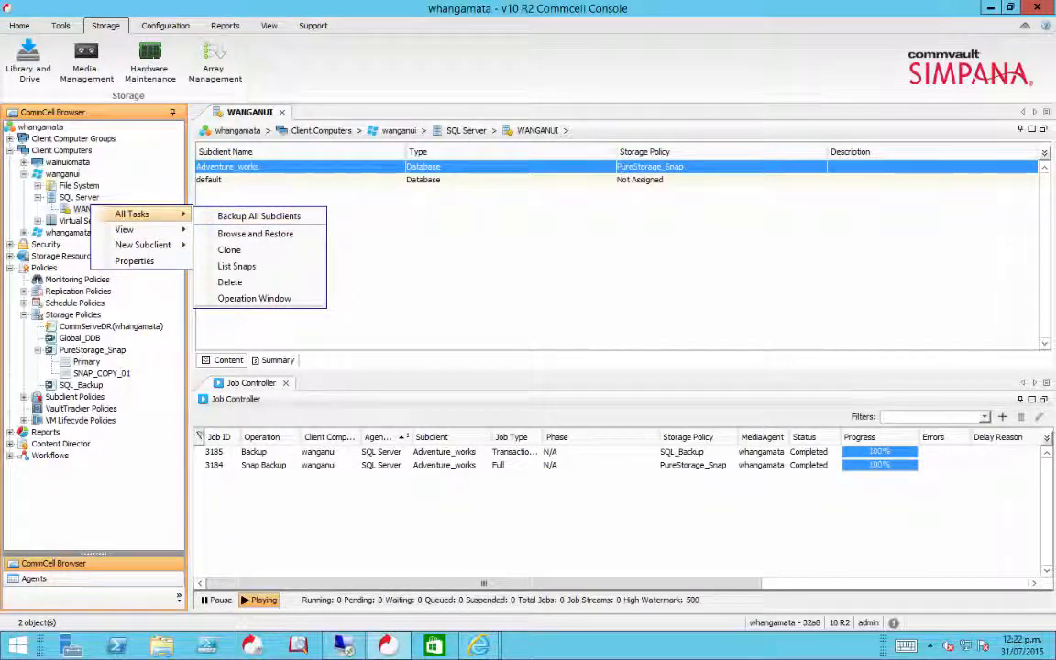
{"action": "left_click", "coordinate": [239, 234]}
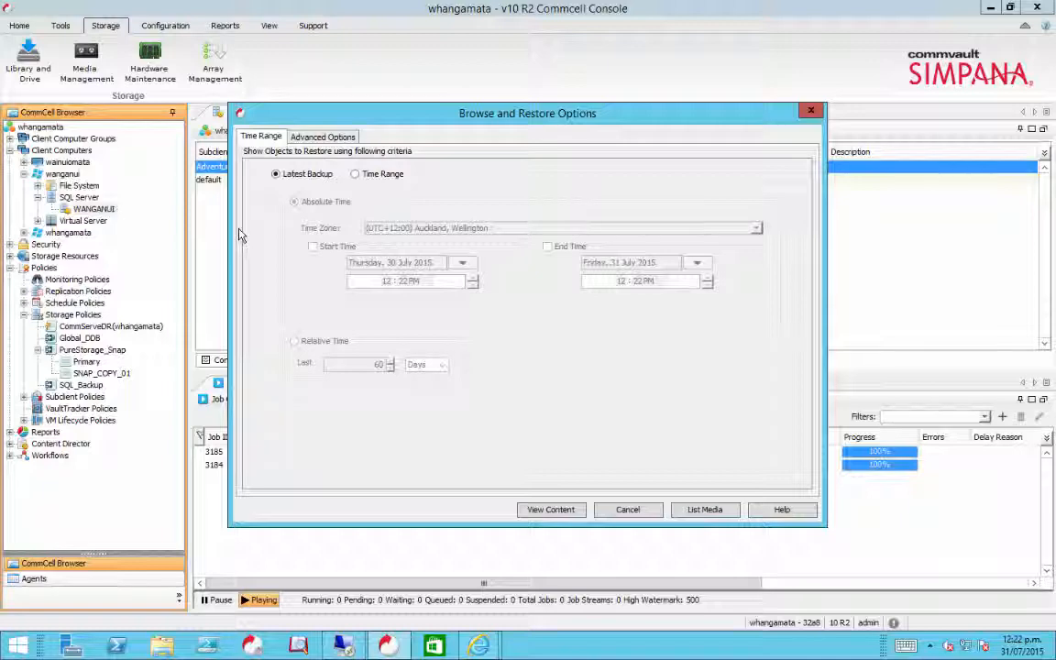
{"action": "left_click", "coordinate": [552, 509]}
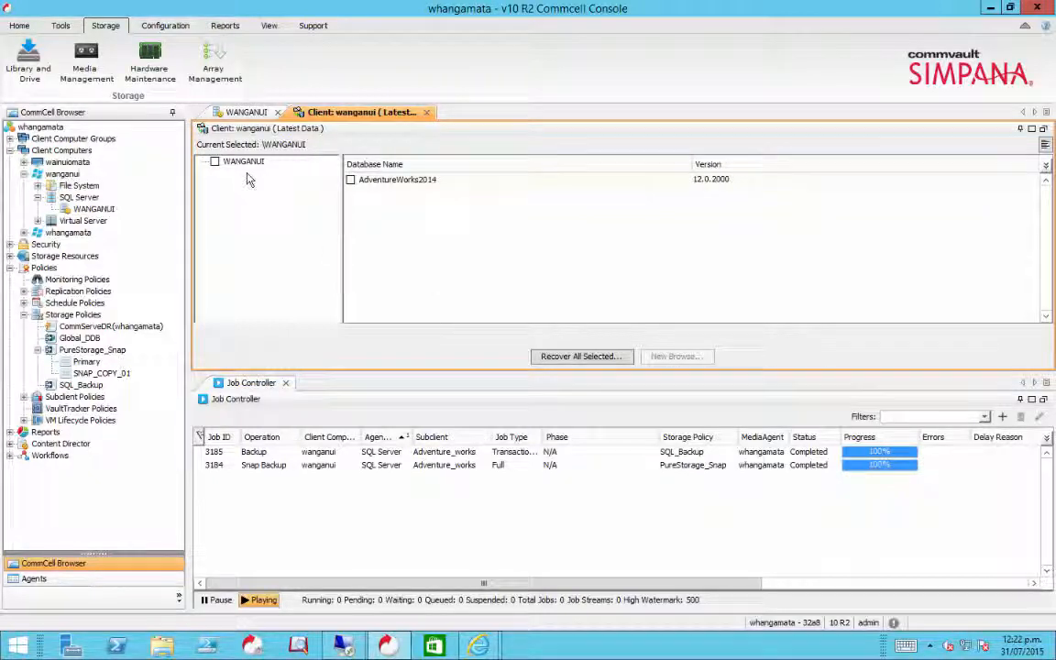
{"action": "left_click", "coordinate": [215, 162]}
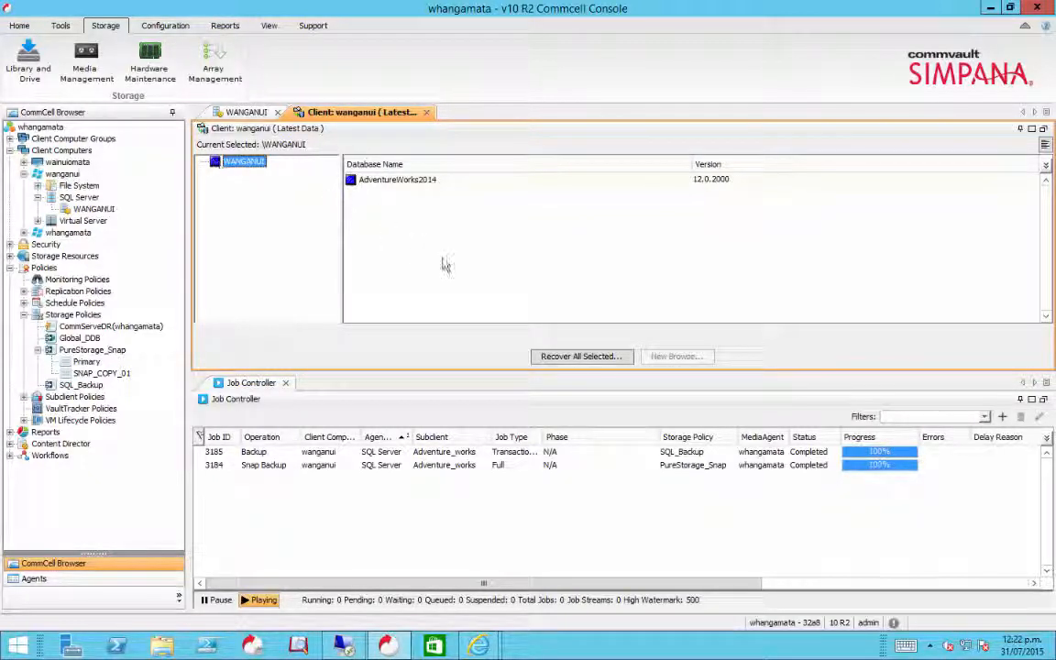
- Start recovering the AdventureWorks2014 database to the WANGANUI server, unconditionally overwriting the existing database or files
{"action": "left_click", "coordinate": [587, 357]}
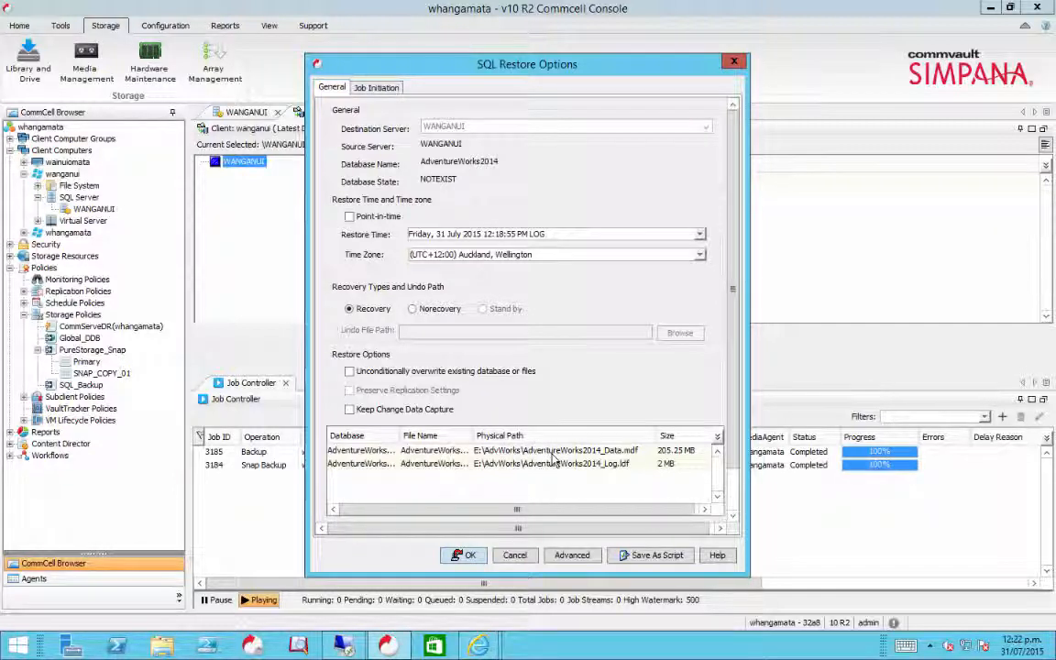
{"action": "left_click", "coordinate": [350, 372]}
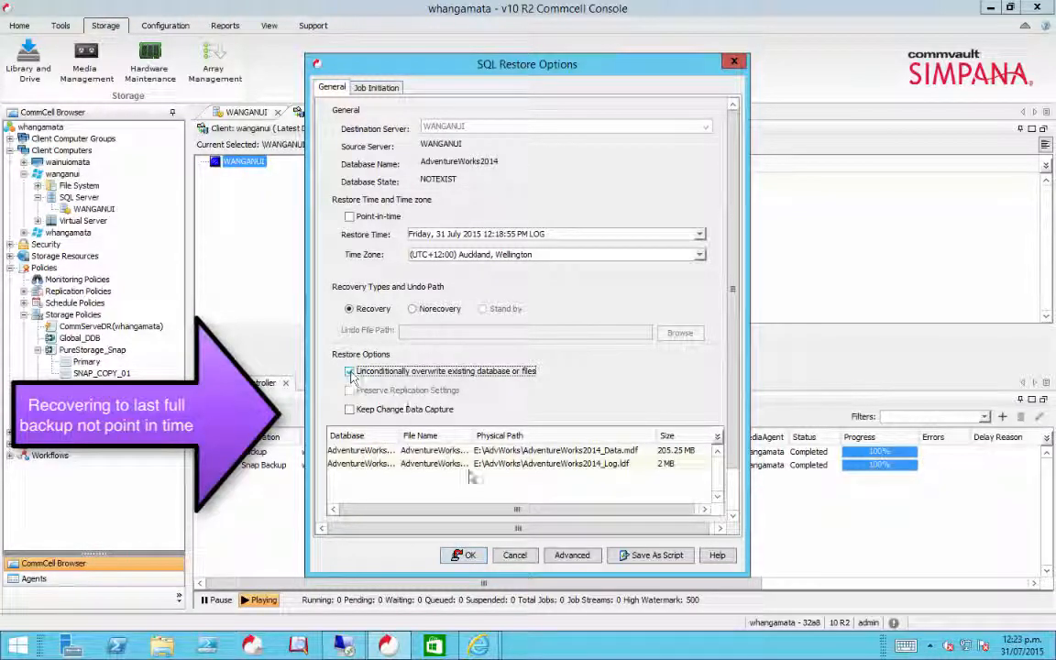
{"action": "left_click", "coordinate": [465, 555]}
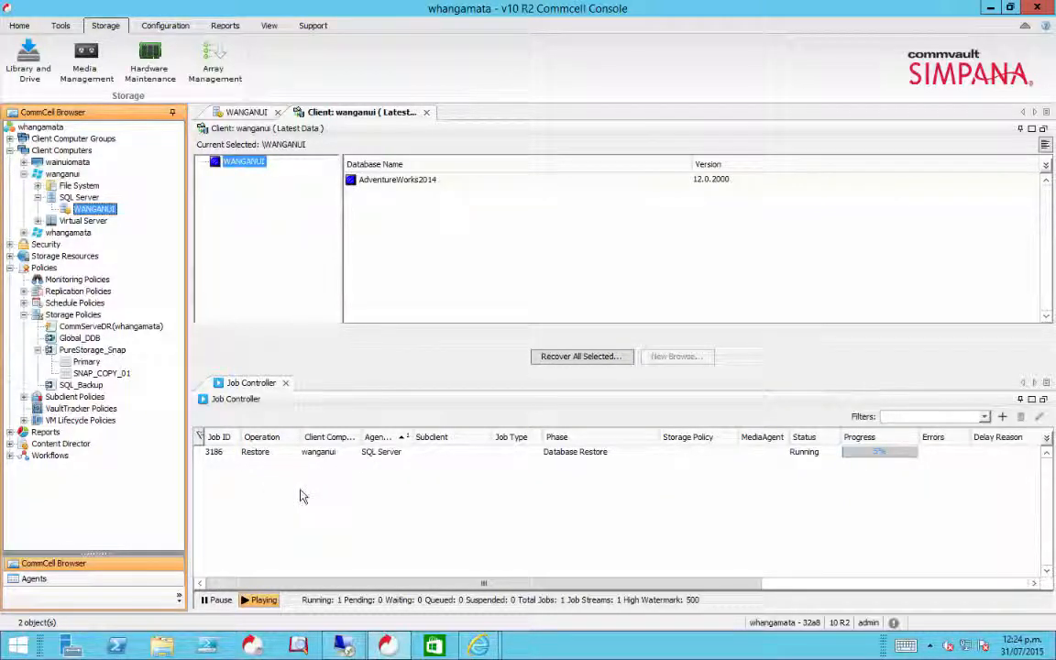
- Check the restore job's progress, switch to the wanganui remote desktop and inspect the database files in AdvWorks on SQLRDM (E:)
{"action": "left_click", "coordinate": [344, 646]}
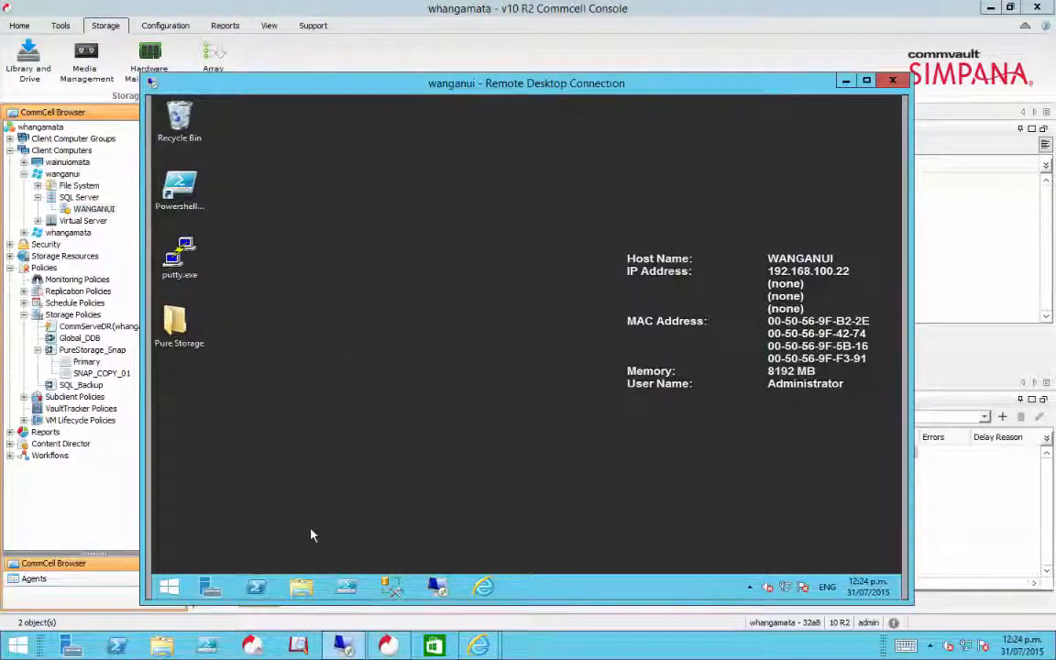
{"action": "left_click", "coordinate": [960, 532]}
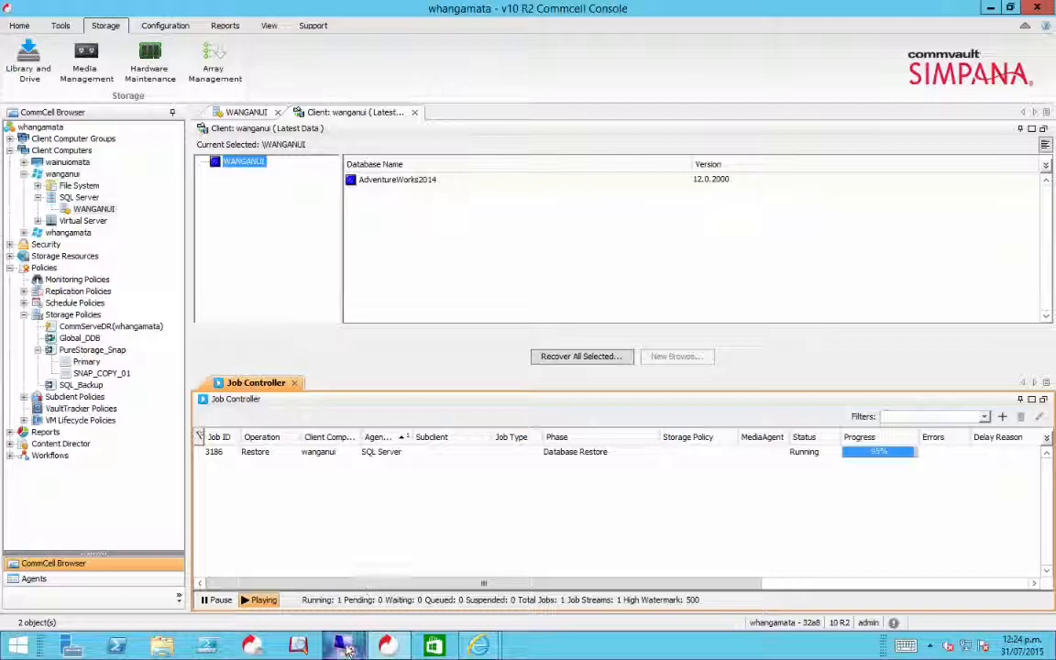
{"action": "mouse_move", "coordinate": [346, 648]}
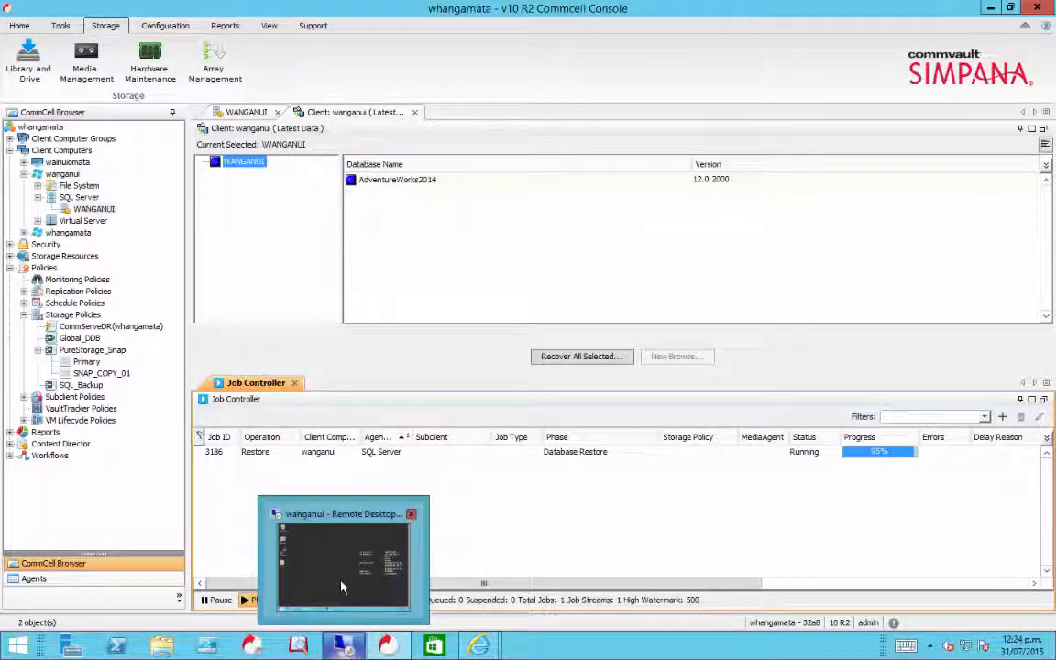
{"action": "left_click", "coordinate": [306, 522]}
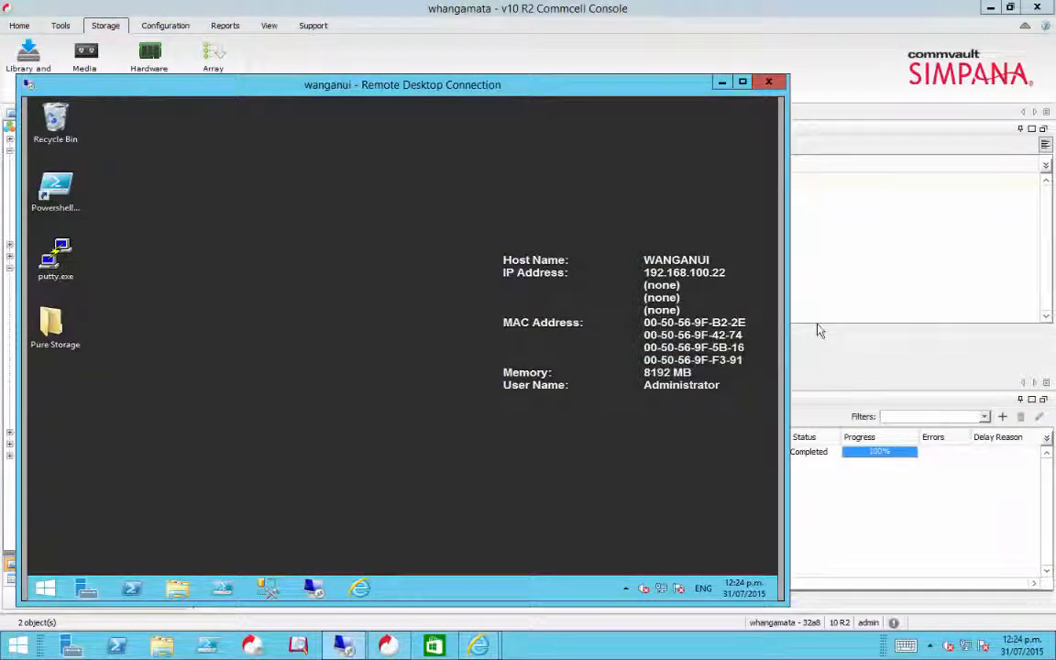
{"action": "left_click", "coordinate": [177, 588]}
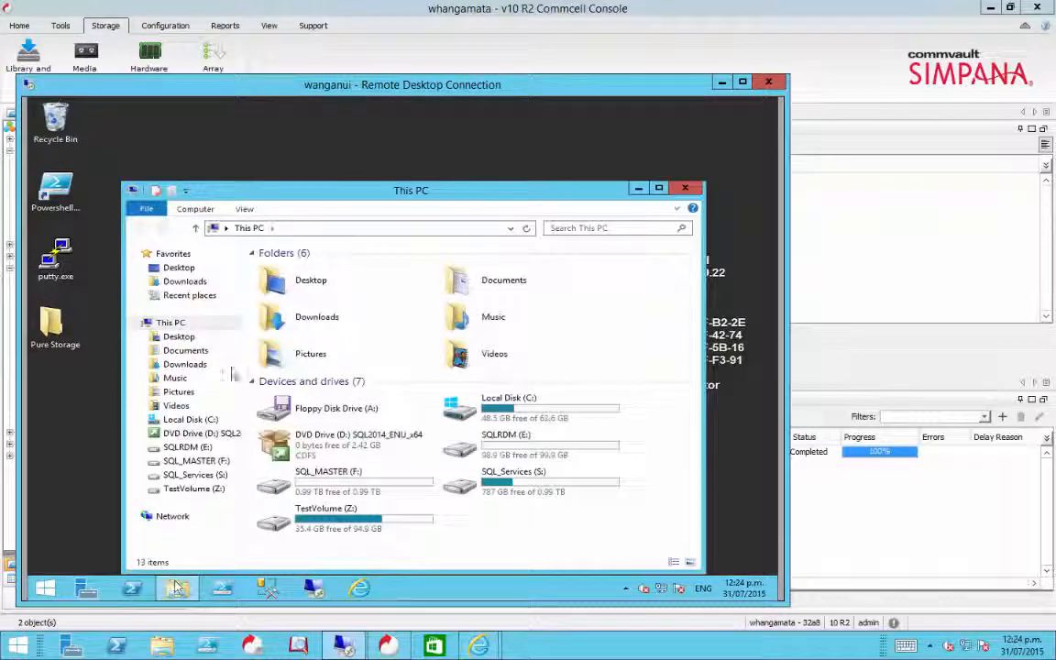
{"action": "double_click", "coordinate": [539, 446]}
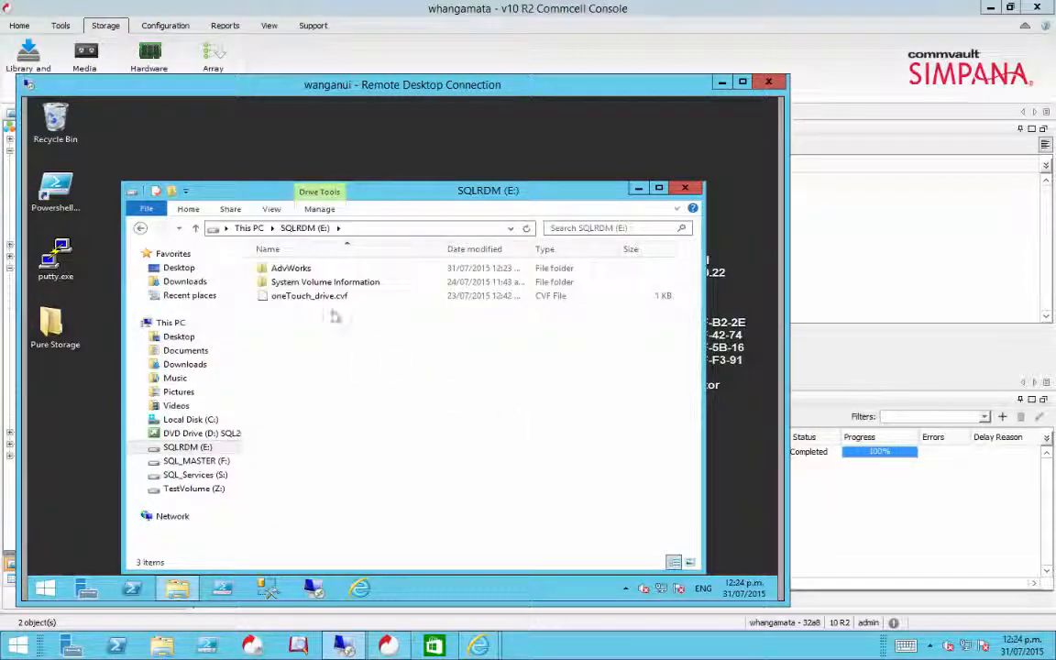
{"action": "double_click", "coordinate": [295, 269]}
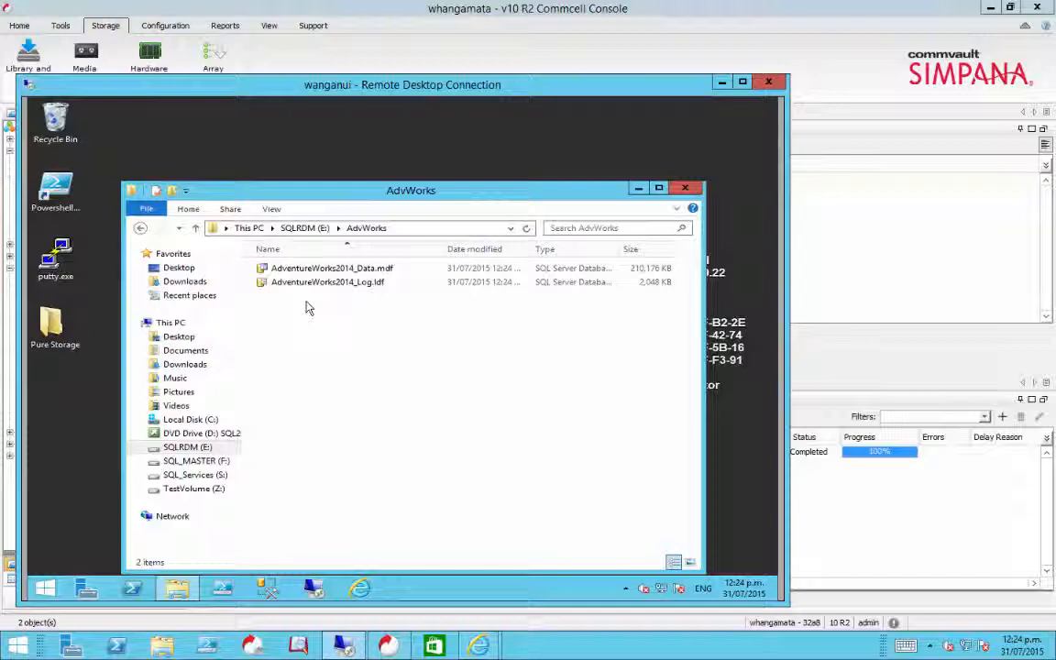
{"action": "left_click", "coordinate": [686, 189]}
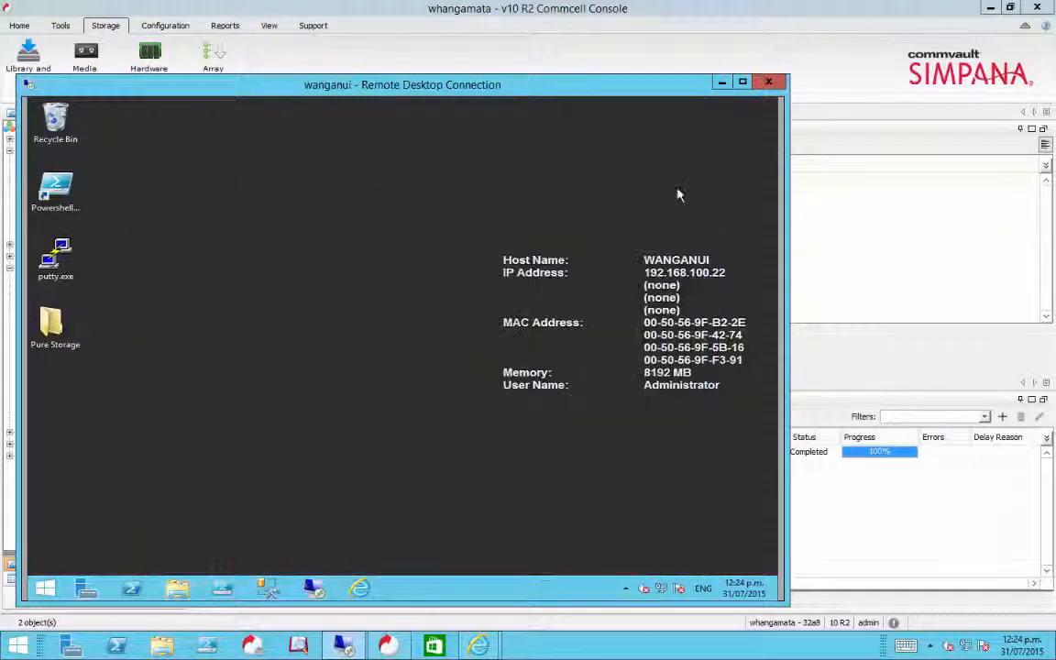
- Open SQL Server Management Studio, connect to the WANGANUI database engine with Windows Authentication and list its databases
{"action": "left_click", "coordinate": [268, 586]}
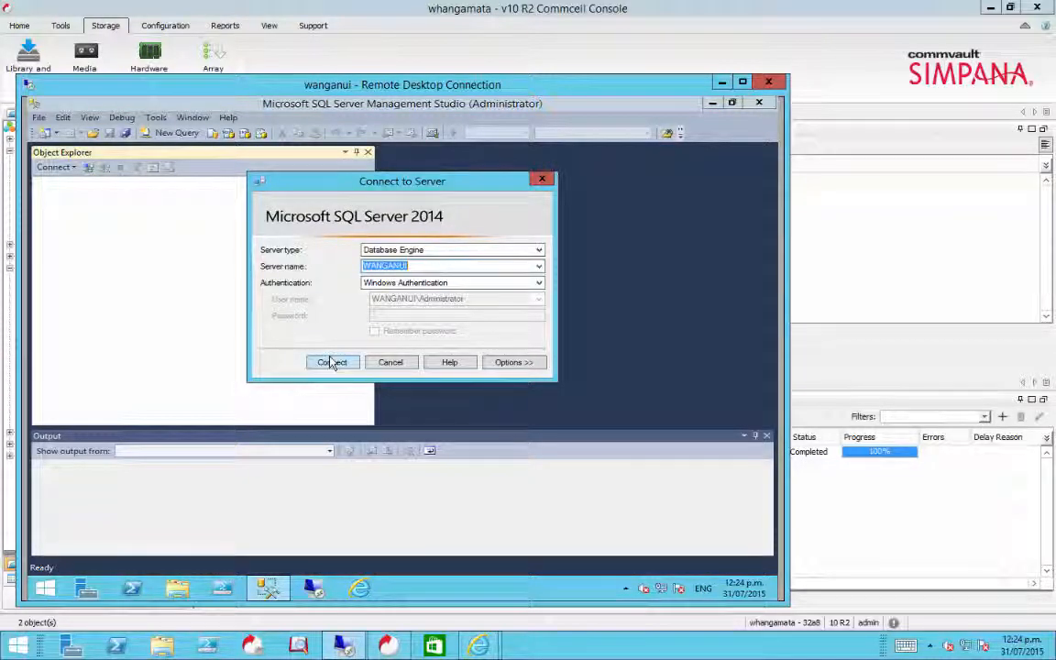
{"action": "left_click", "coordinate": [332, 362]}
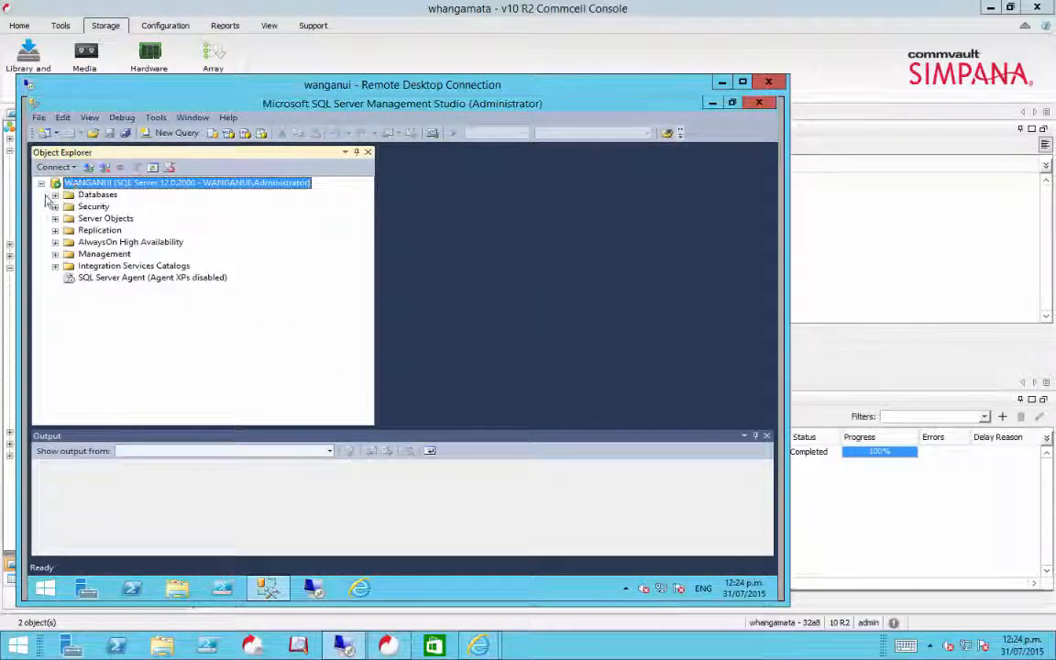
{"action": "left_click", "coordinate": [55, 195]}
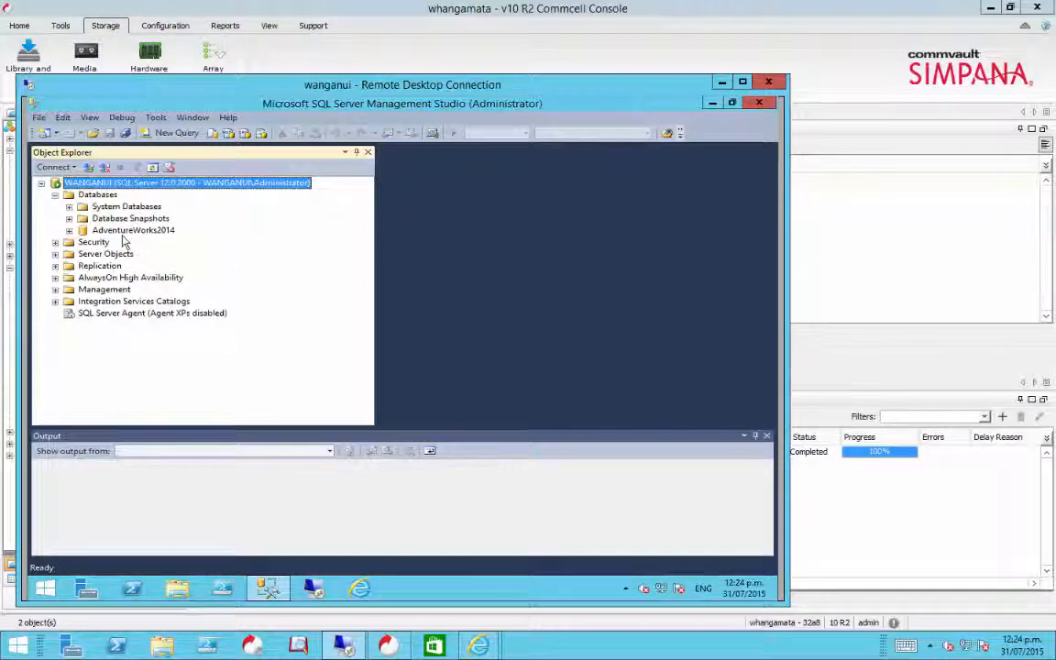